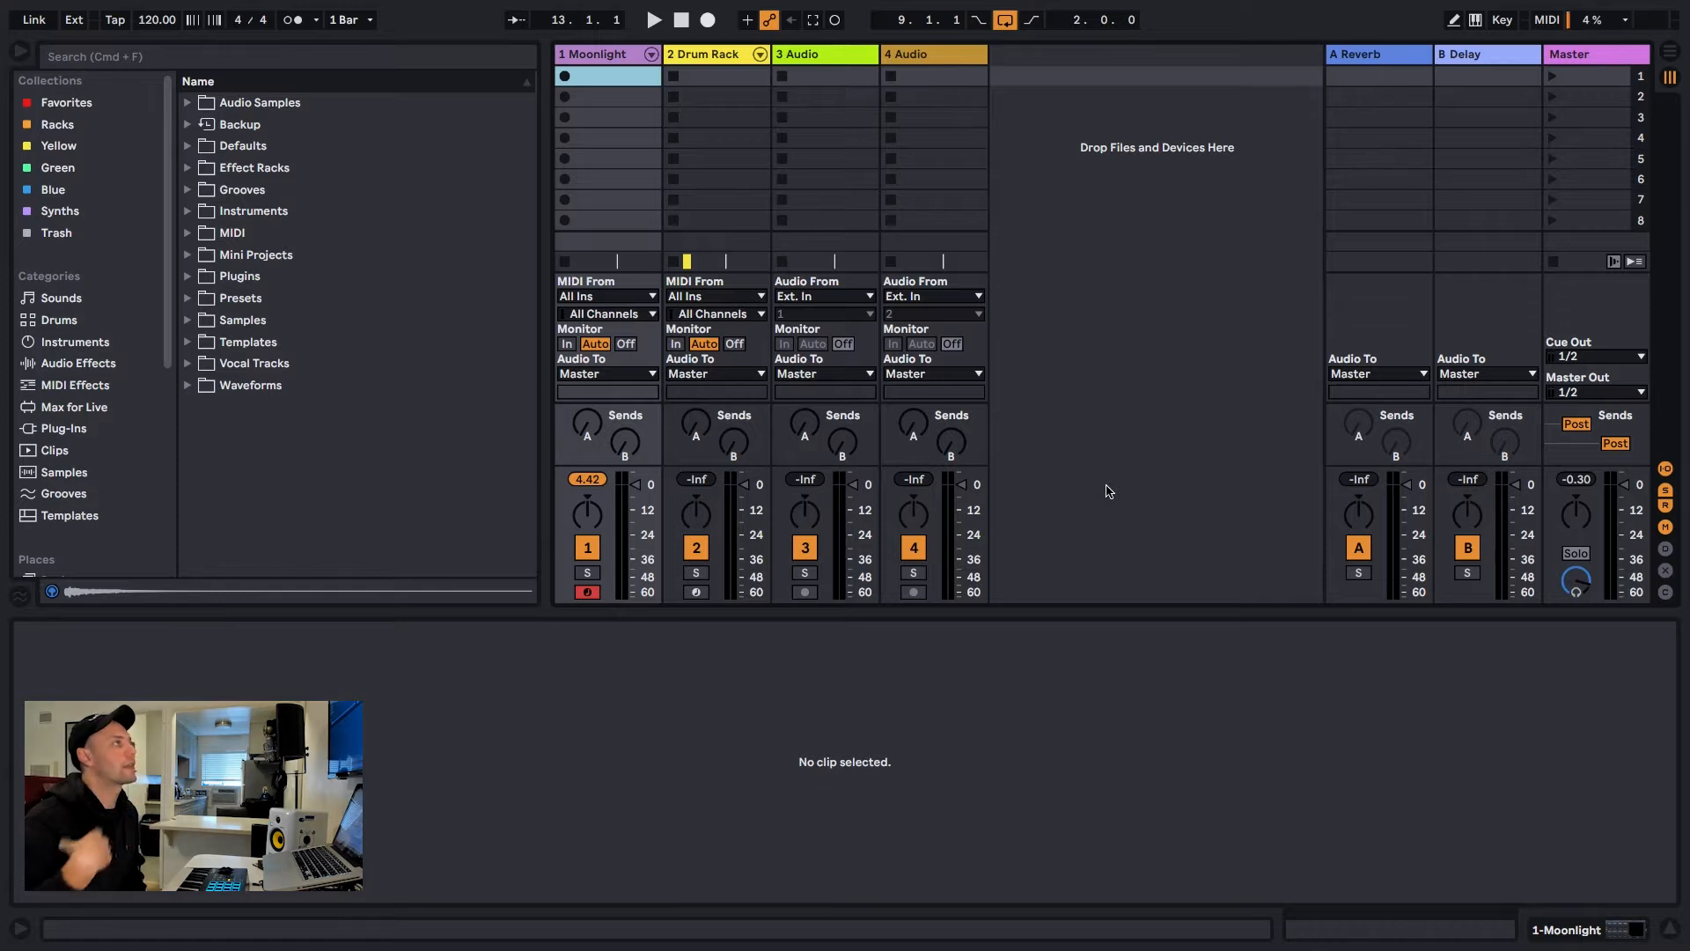
# Delete the clip in the Moonlight track's first slot and switch to Arrangement View
pyautogui.click(1675, 933)
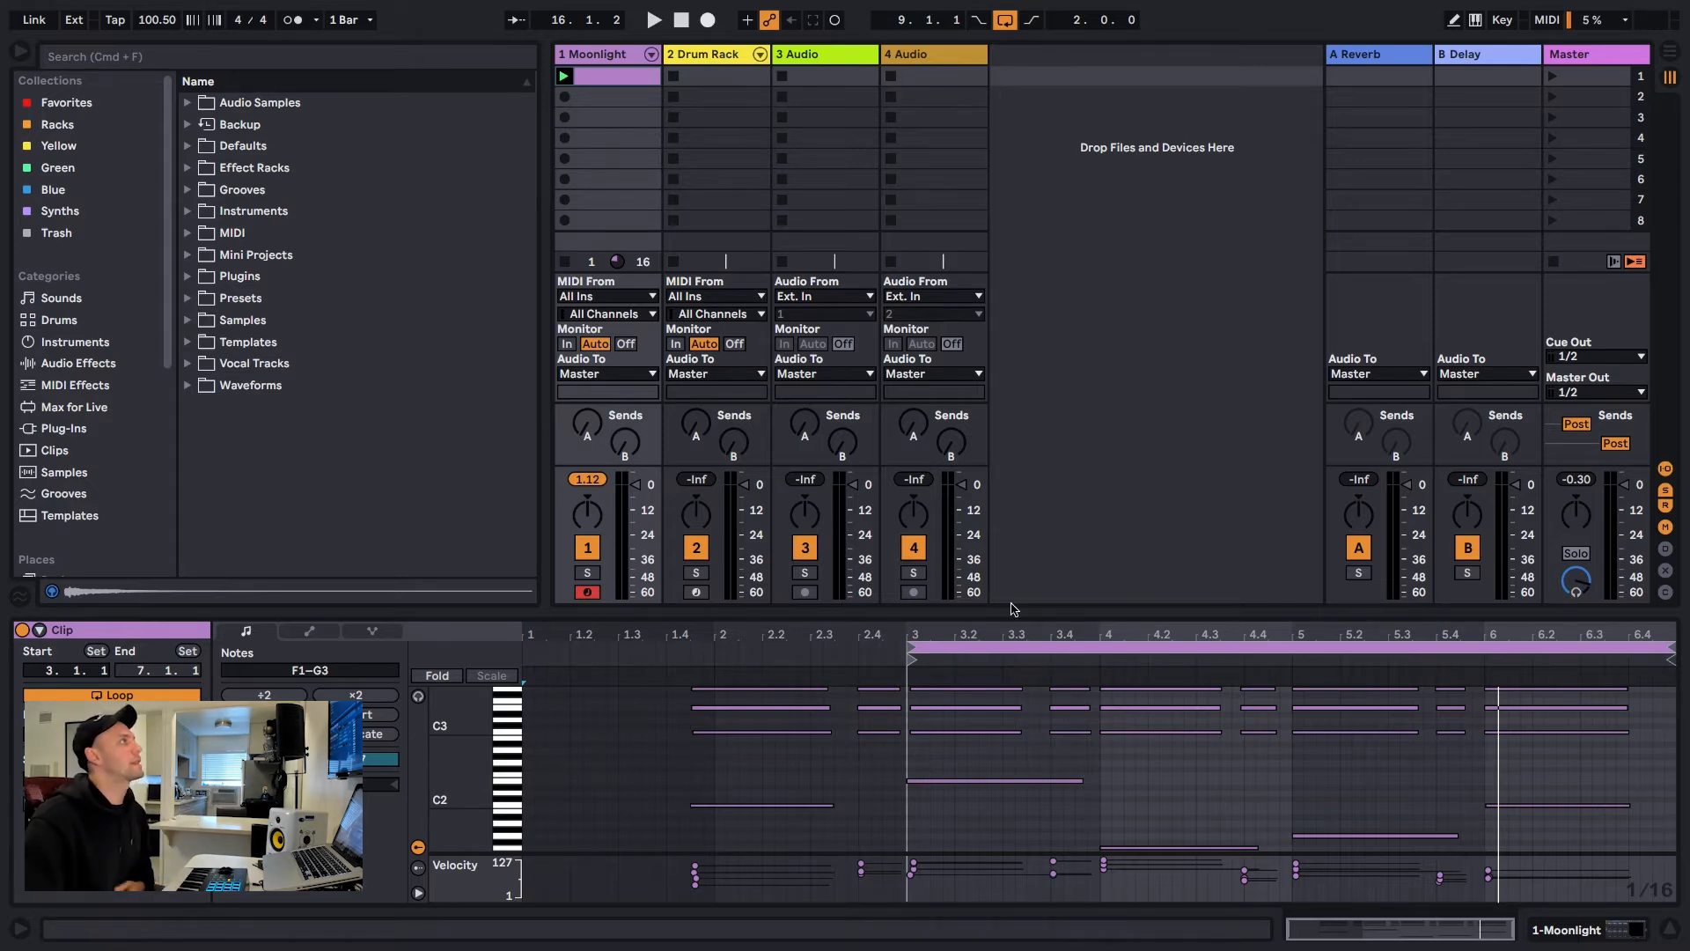
pyautogui.click(616, 74)
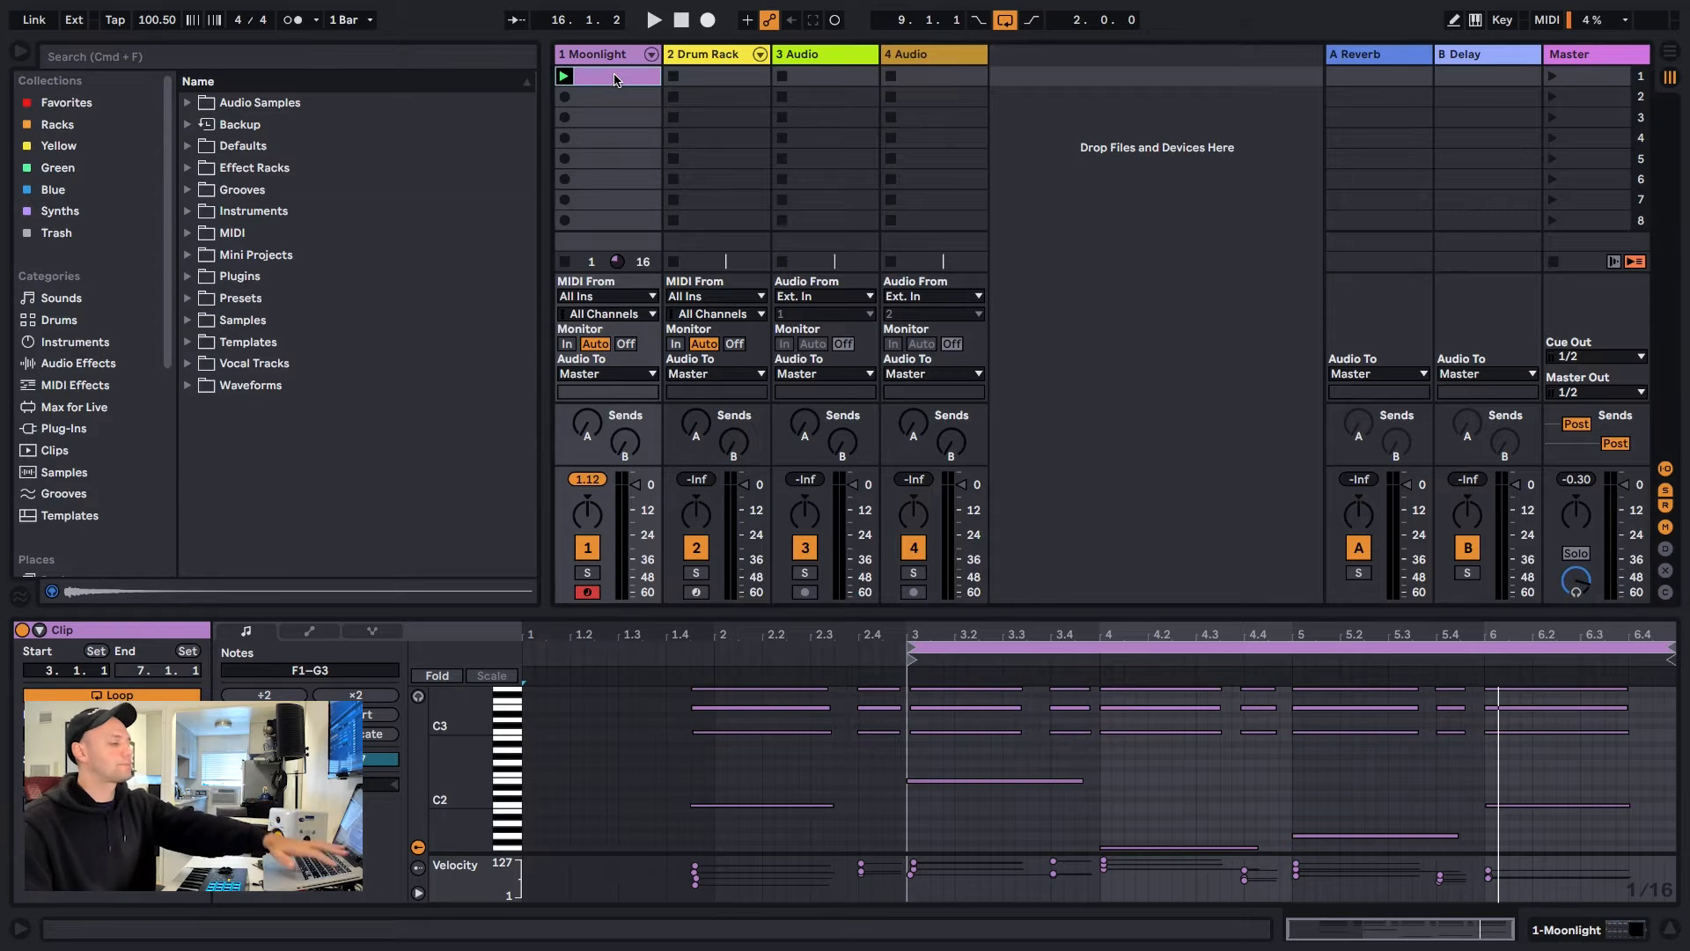
pyautogui.press('Delete')
pyautogui.press('Tab')
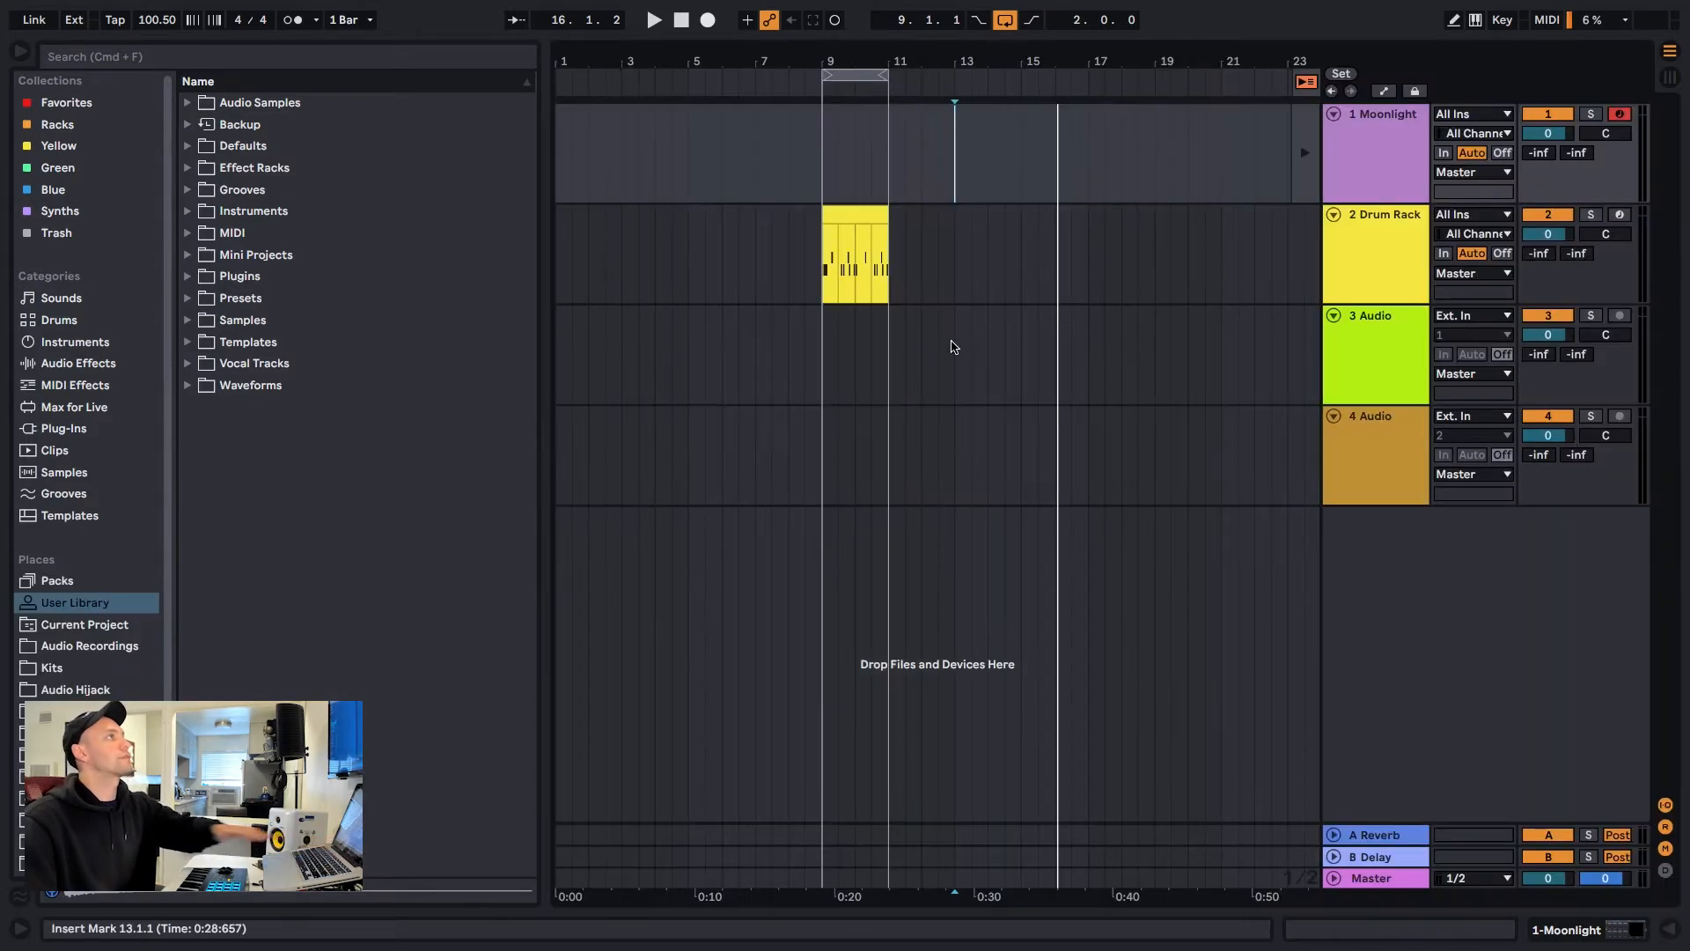
# Return playback to the arrangement, place the insert marker at bar 9 on the Moonlight track and narrow the browser
pyautogui.click(823, 371)
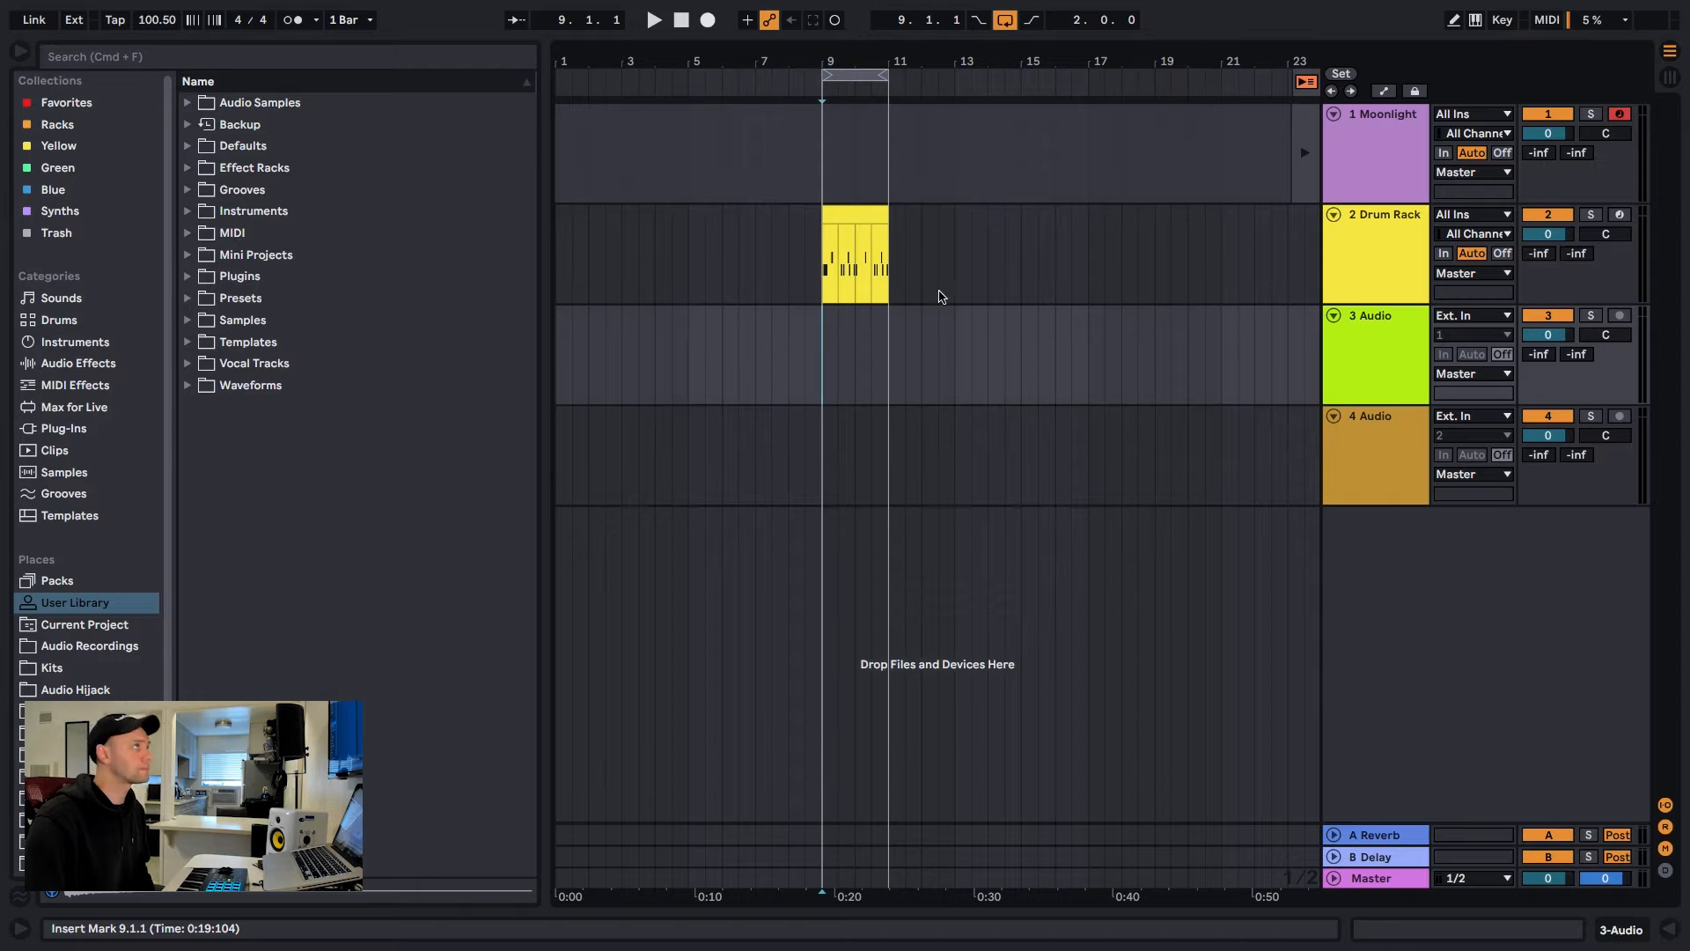
pyautogui.moveTo(842, 59); pyautogui.dragTo(799, 145)
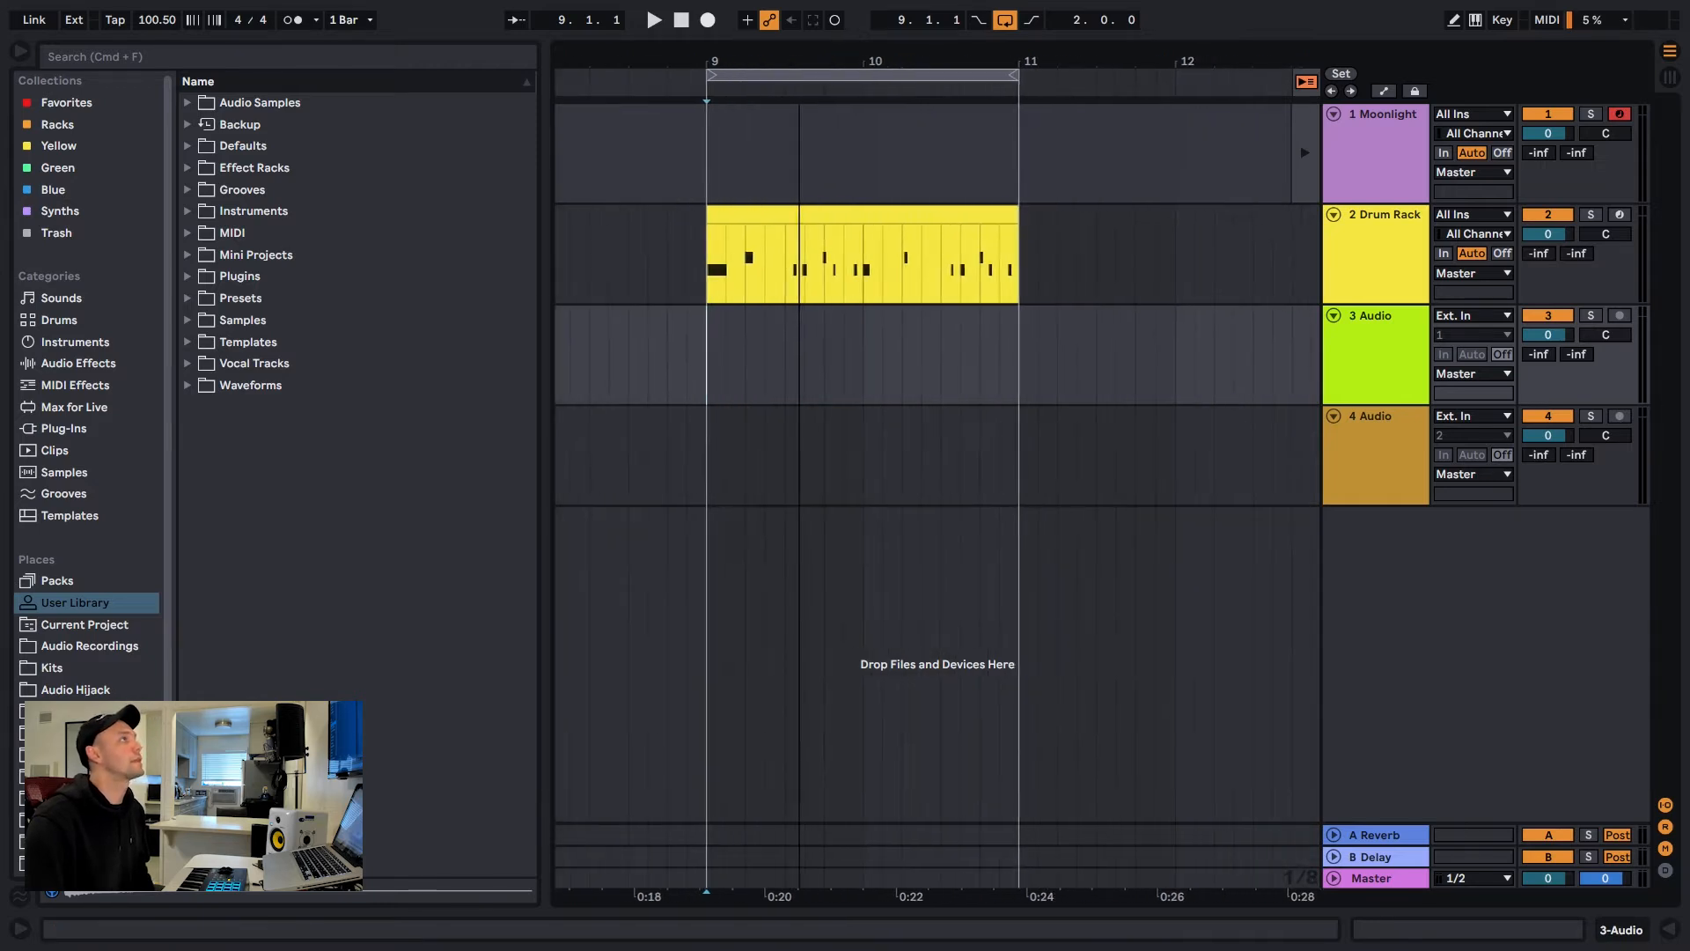
pyautogui.click(1305, 81)
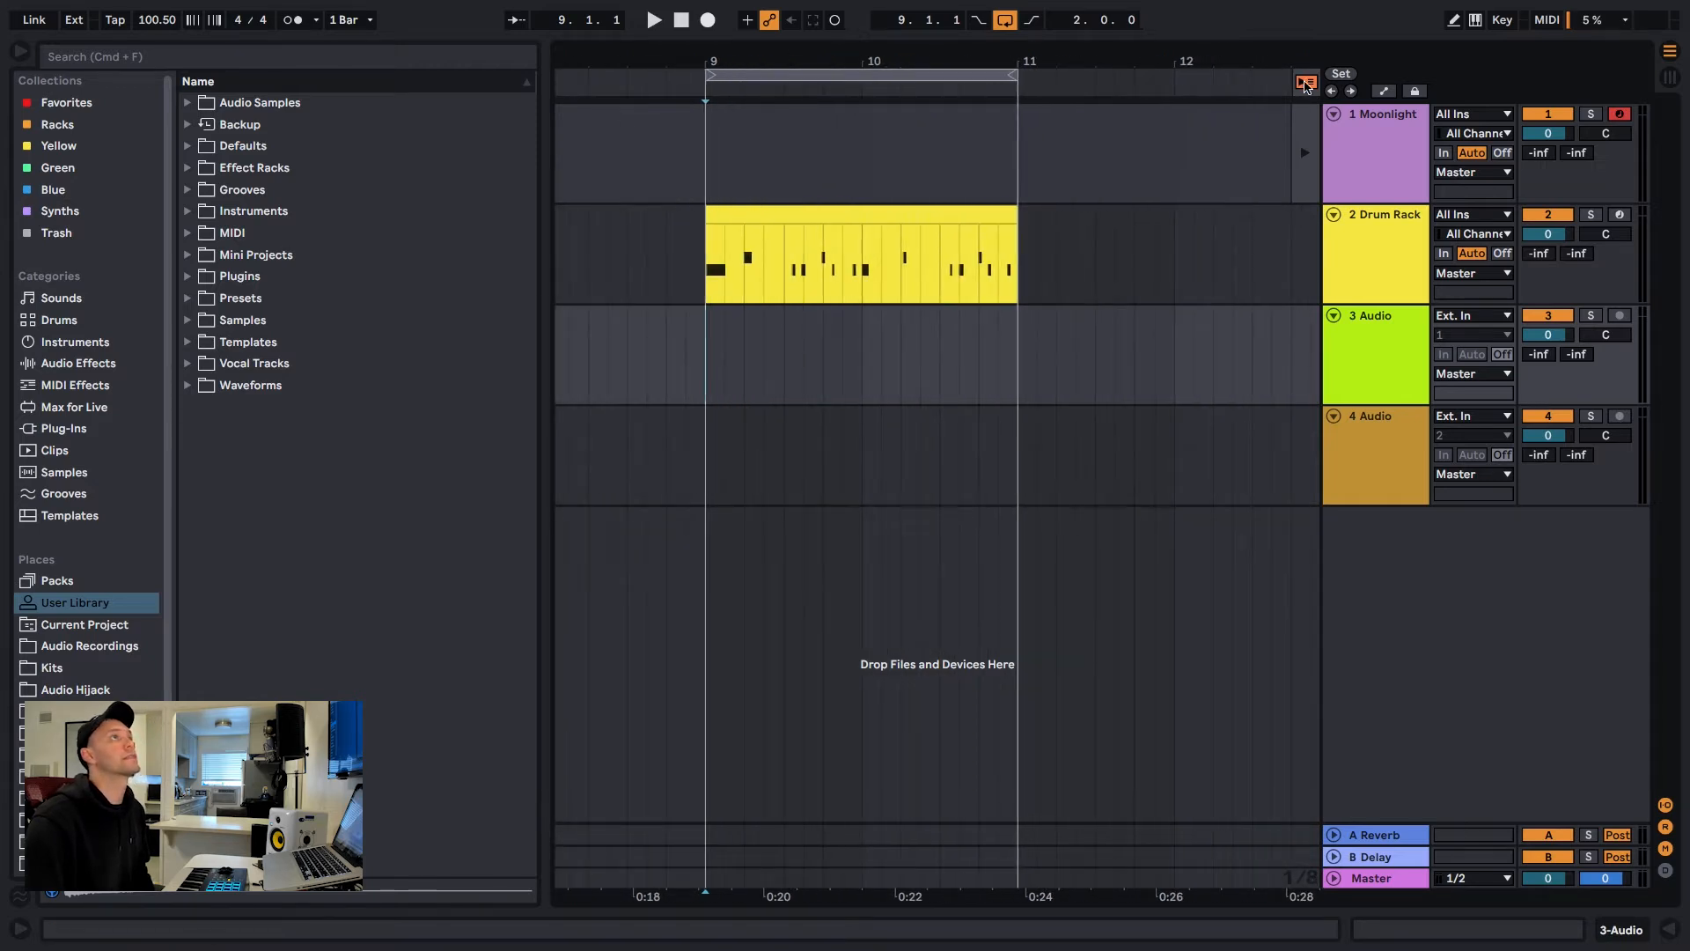
pyautogui.click(699, 178)
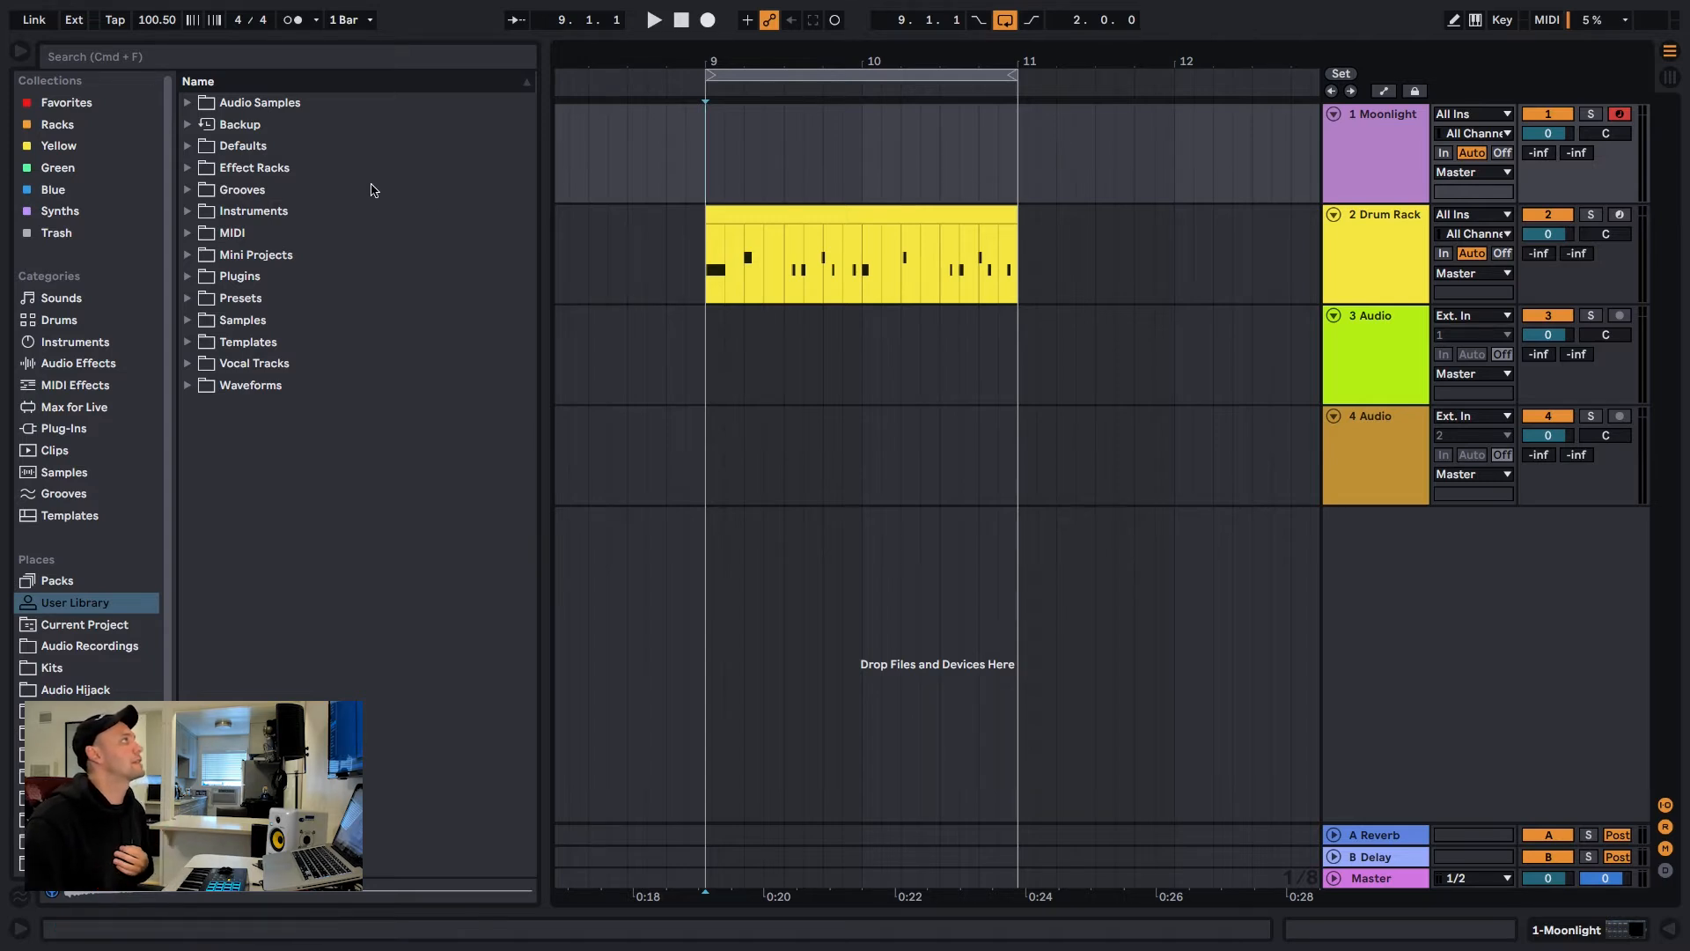
pyautogui.moveTo(545, 335); pyautogui.dragTo(377, 334)
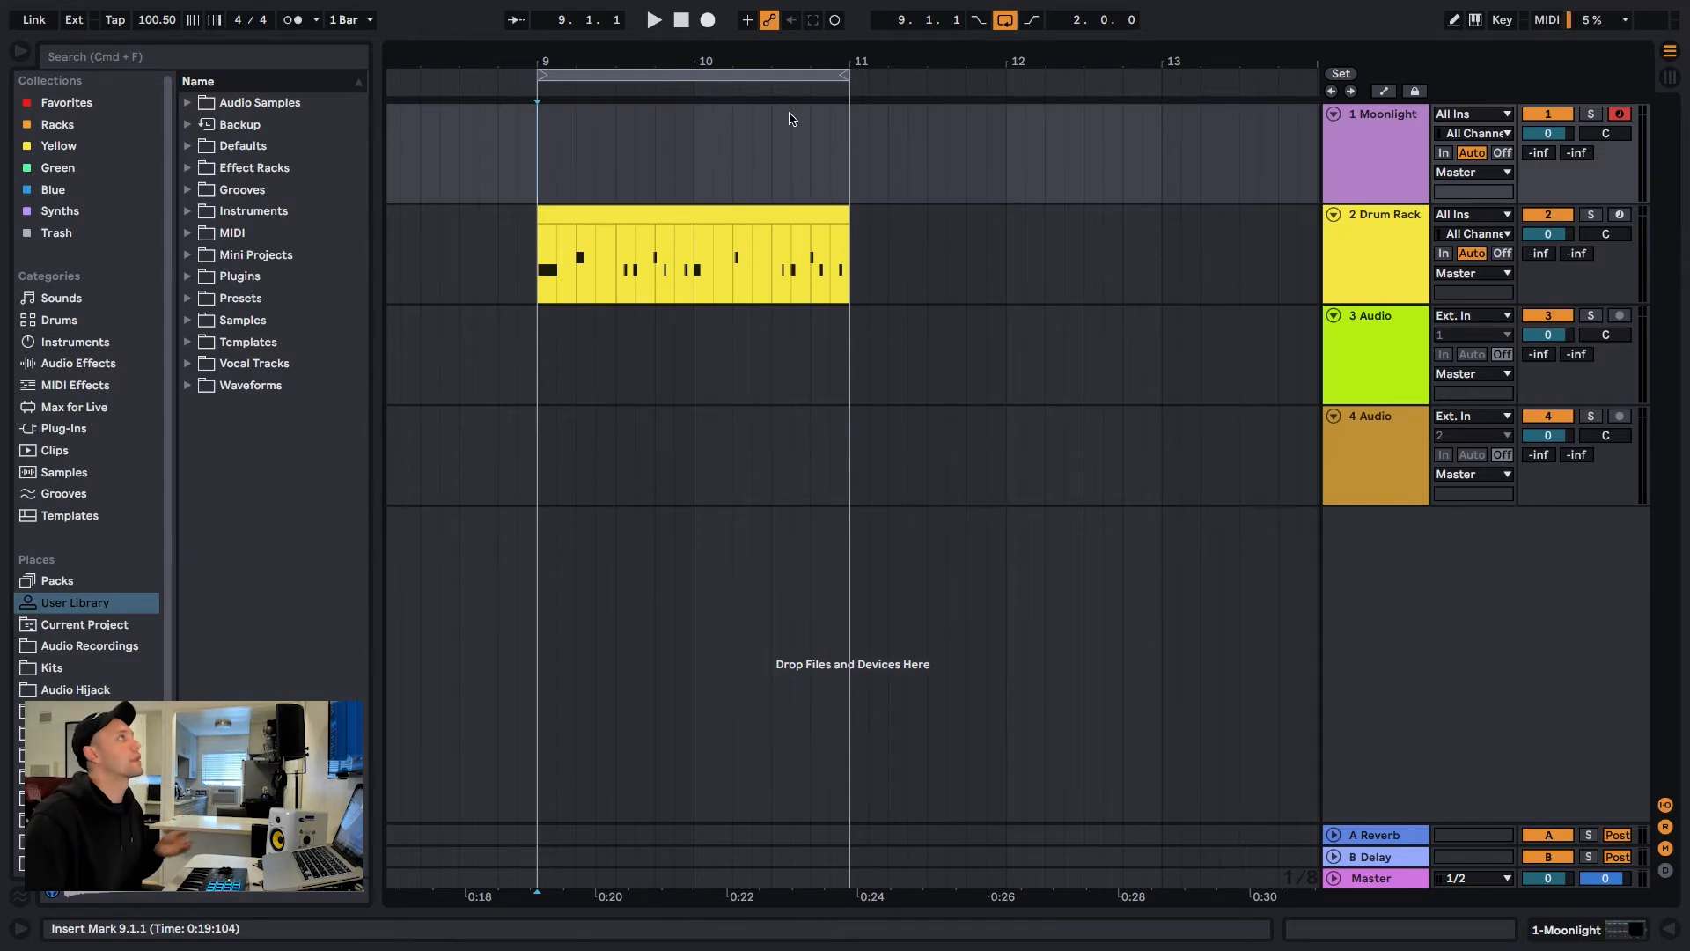
# Play the two-bar drum loop from bar 9 and set the song tempo to 90 BPM
pyautogui.click(652, 20)
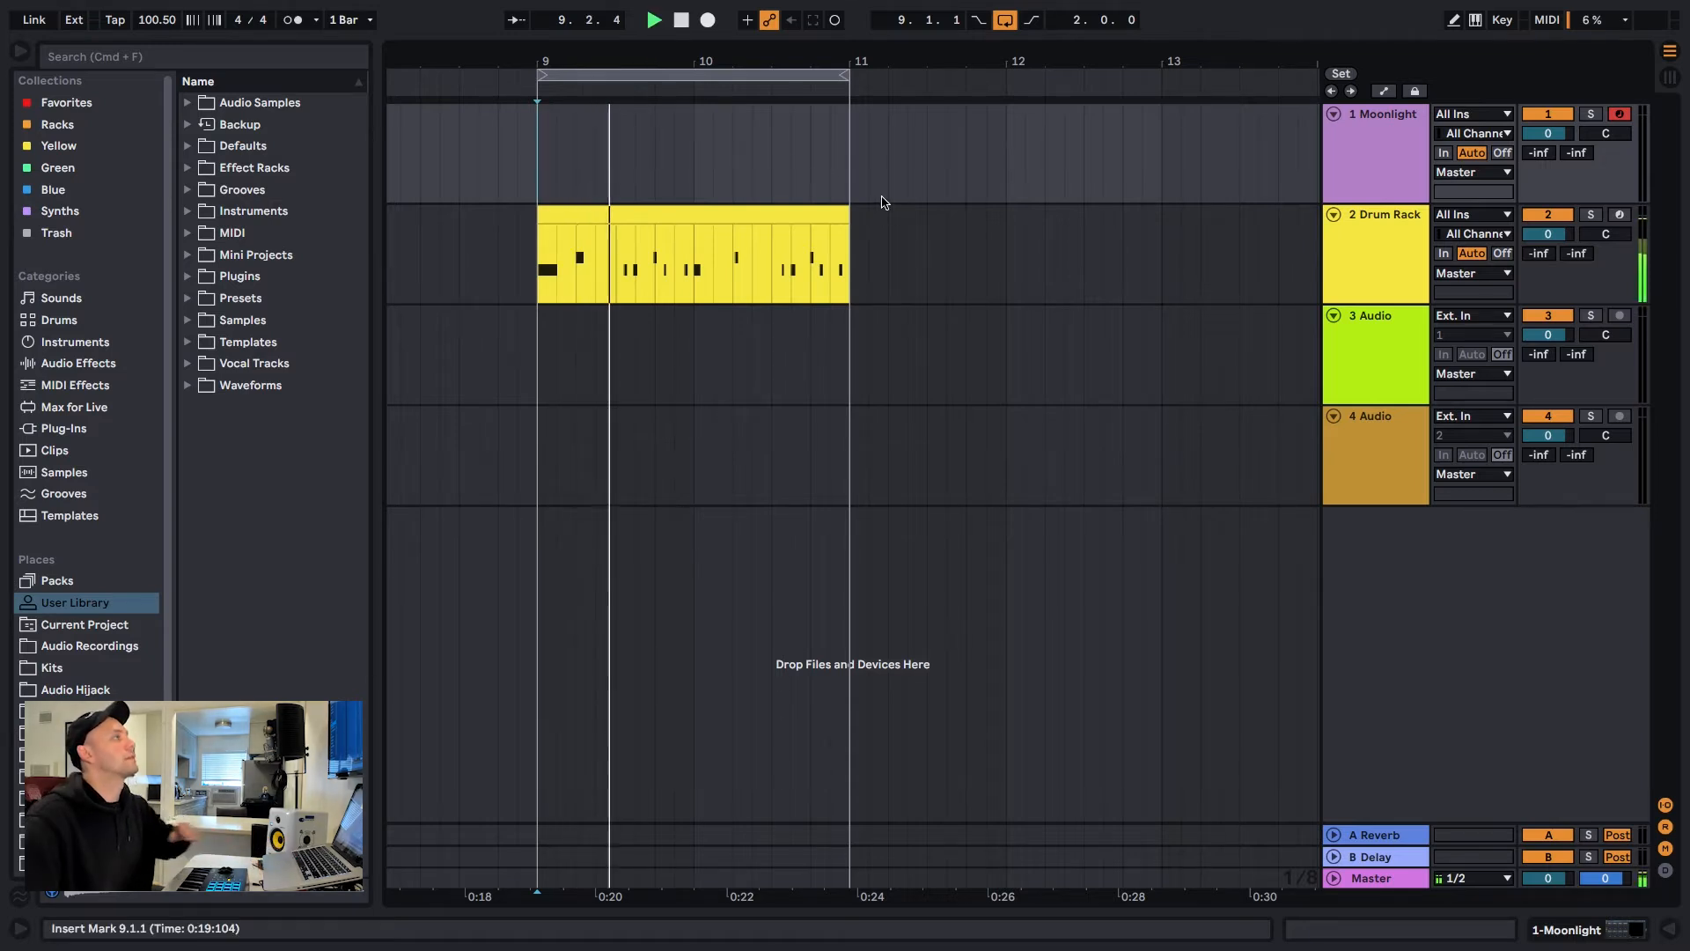
pyautogui.click(156, 27)
pyautogui.write('90')
pyautogui.press('Return')
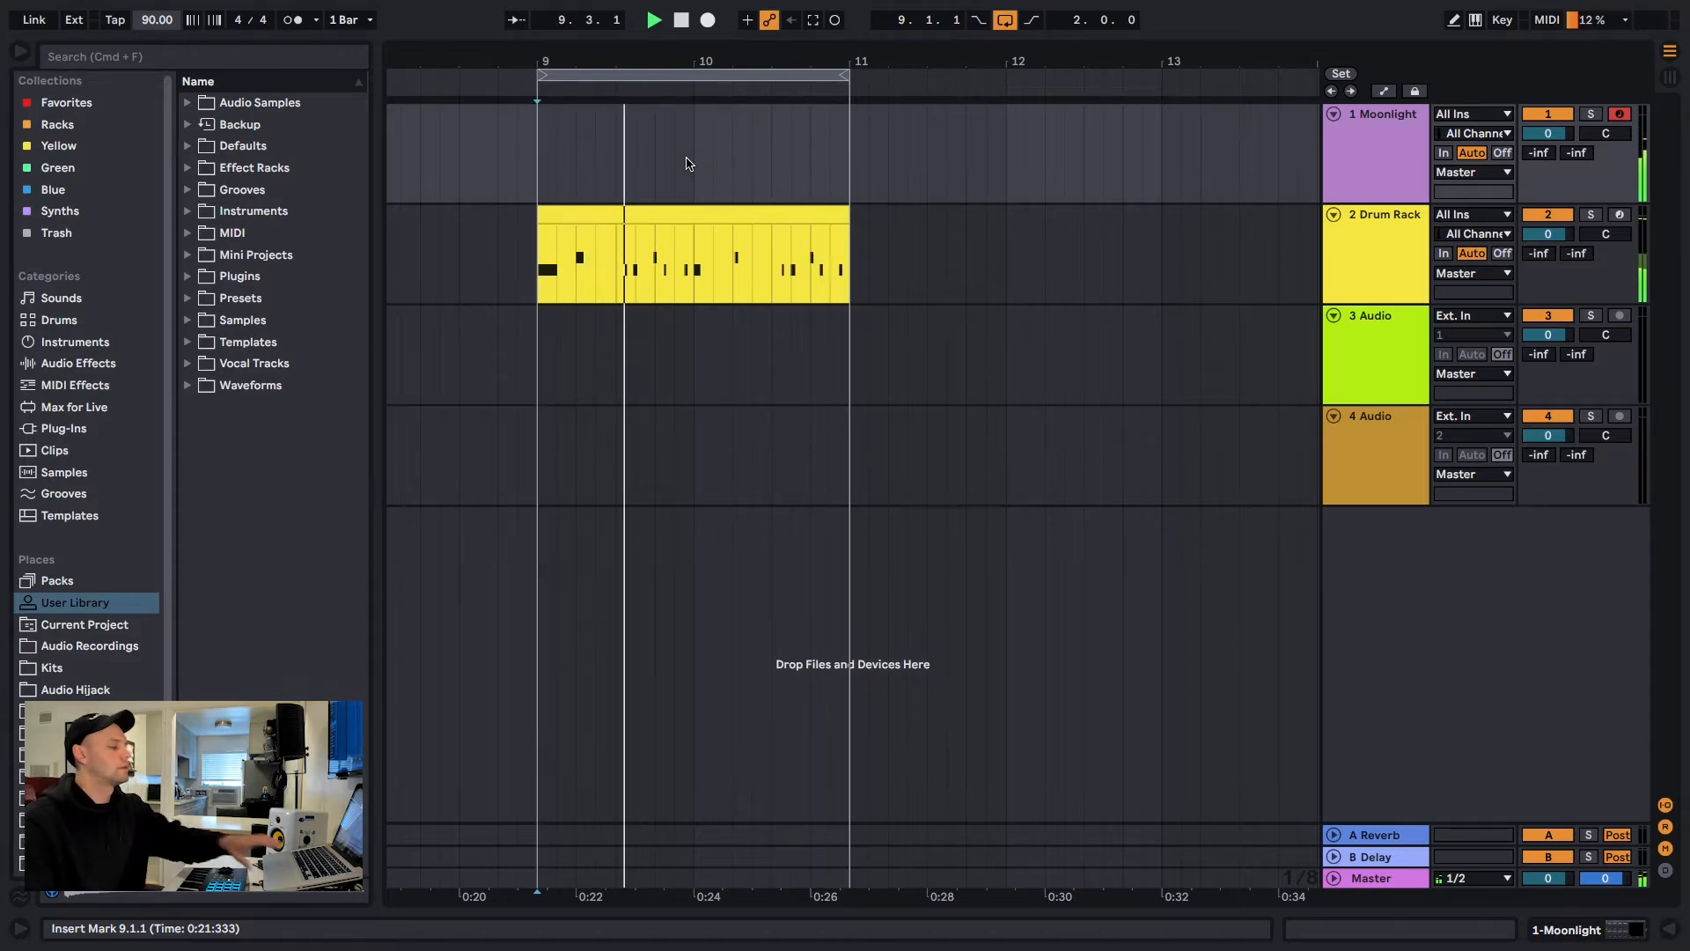
# Capture the just-played melody as a MIDI clip on the Moonlight track, move it to bar 11 and open its notes
pyautogui.click(813, 23)
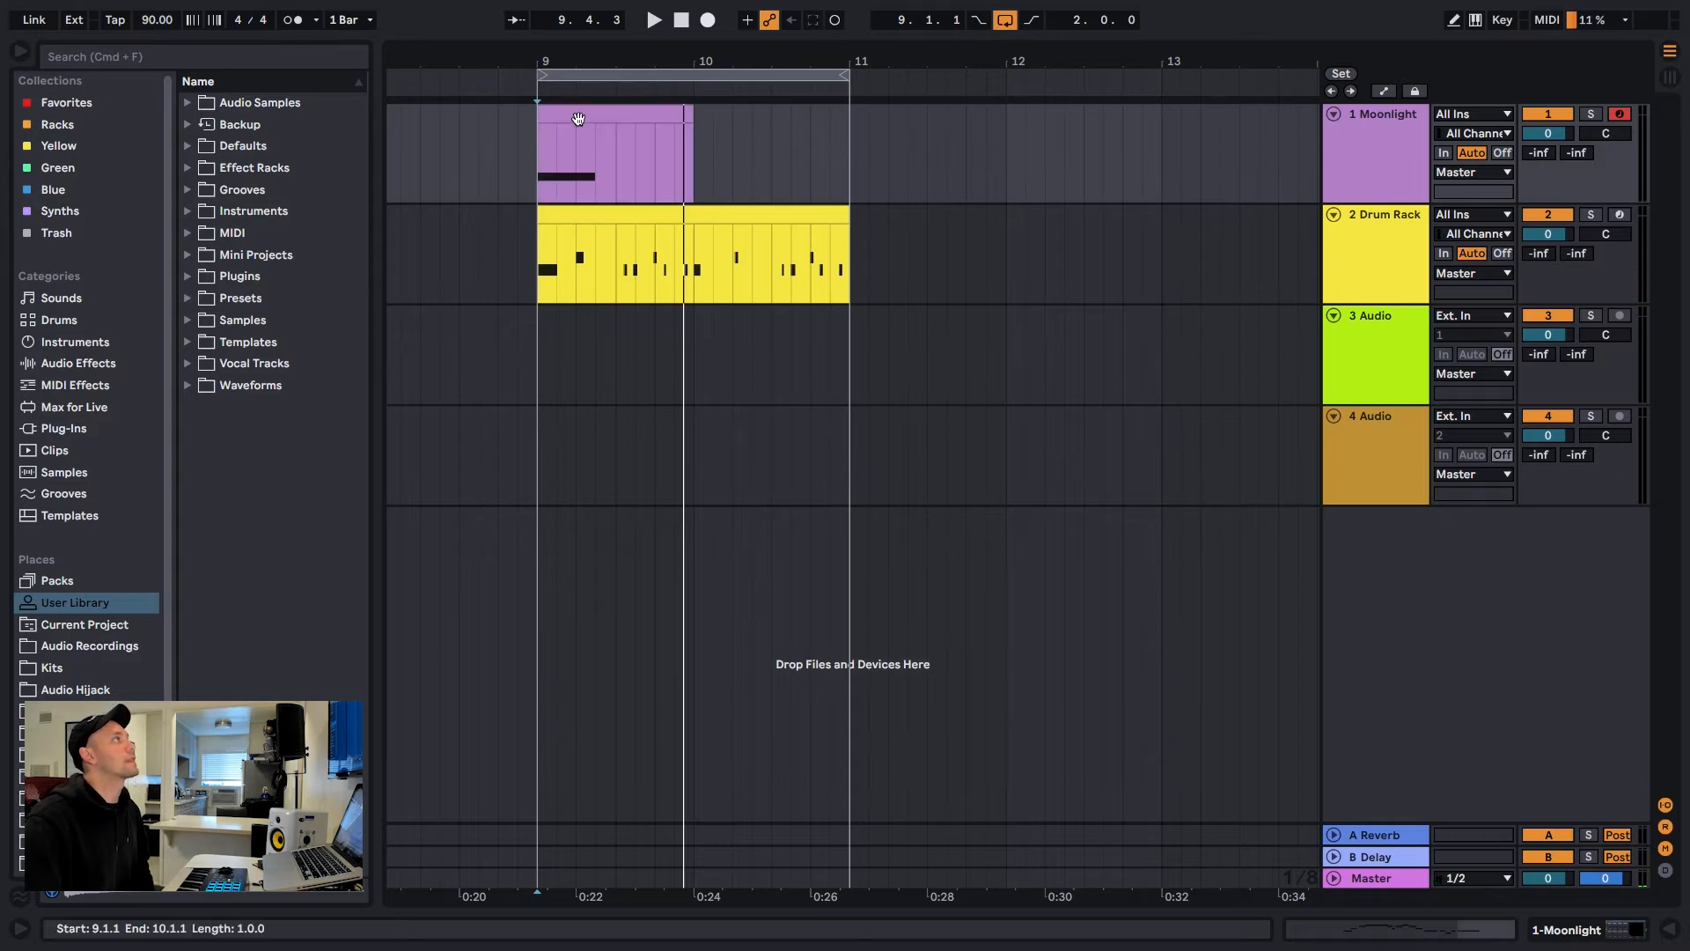
pyautogui.moveTo(578, 119); pyautogui.dragTo(890, 118)
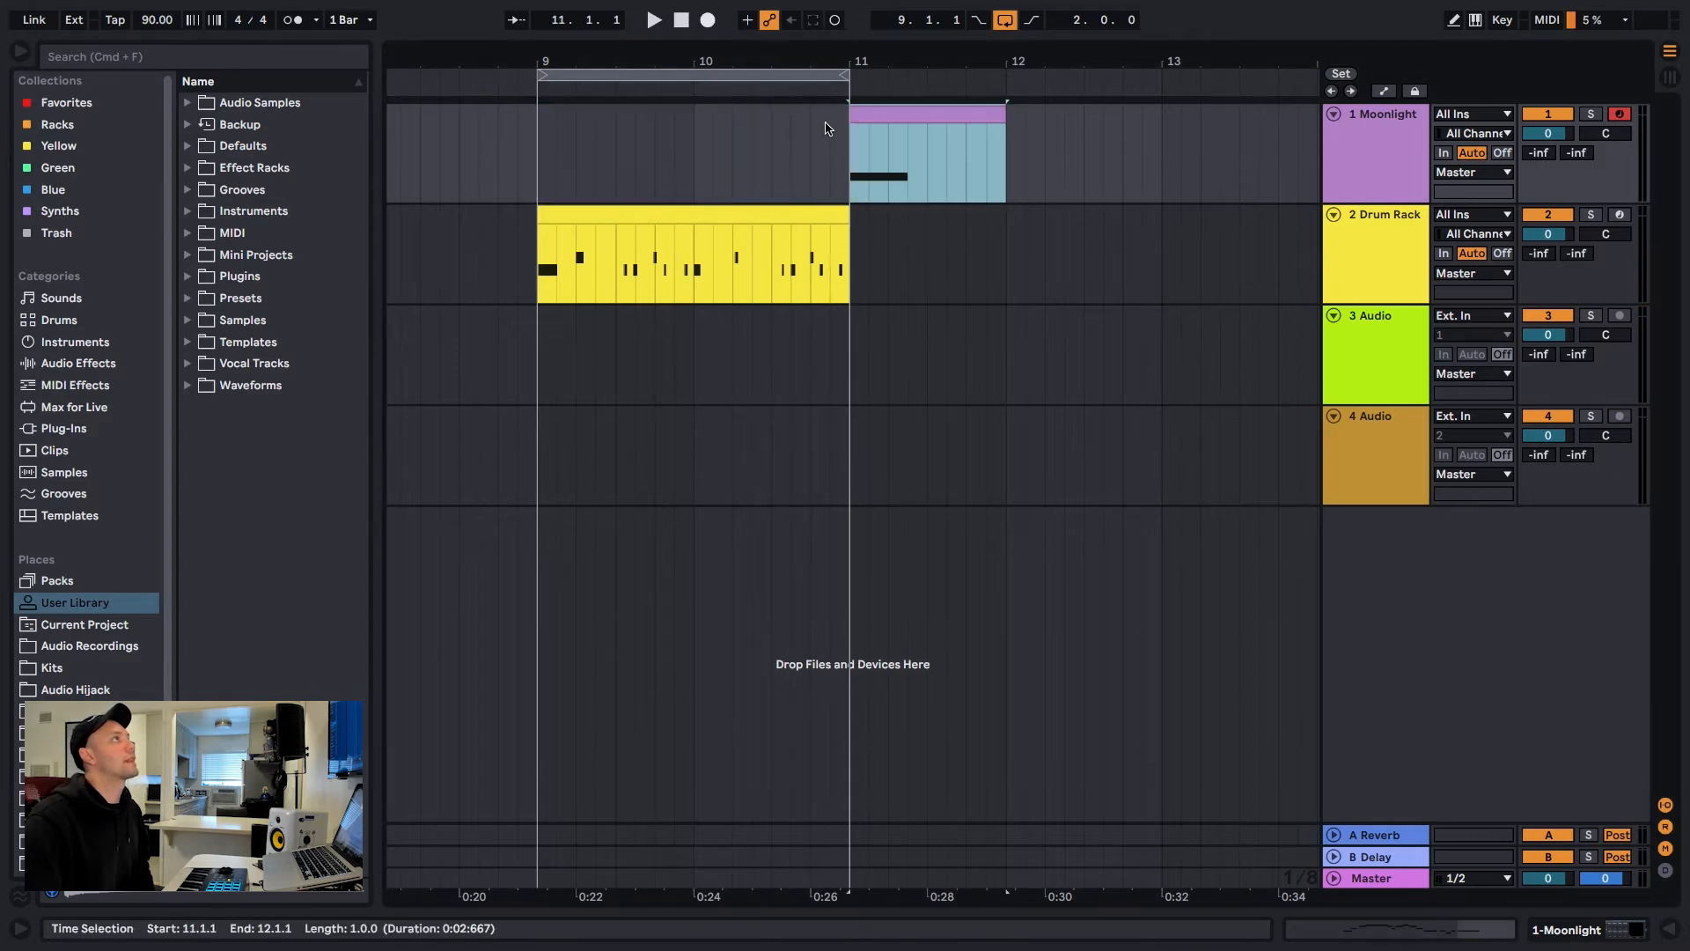
pyautogui.doubleClick(890, 114)
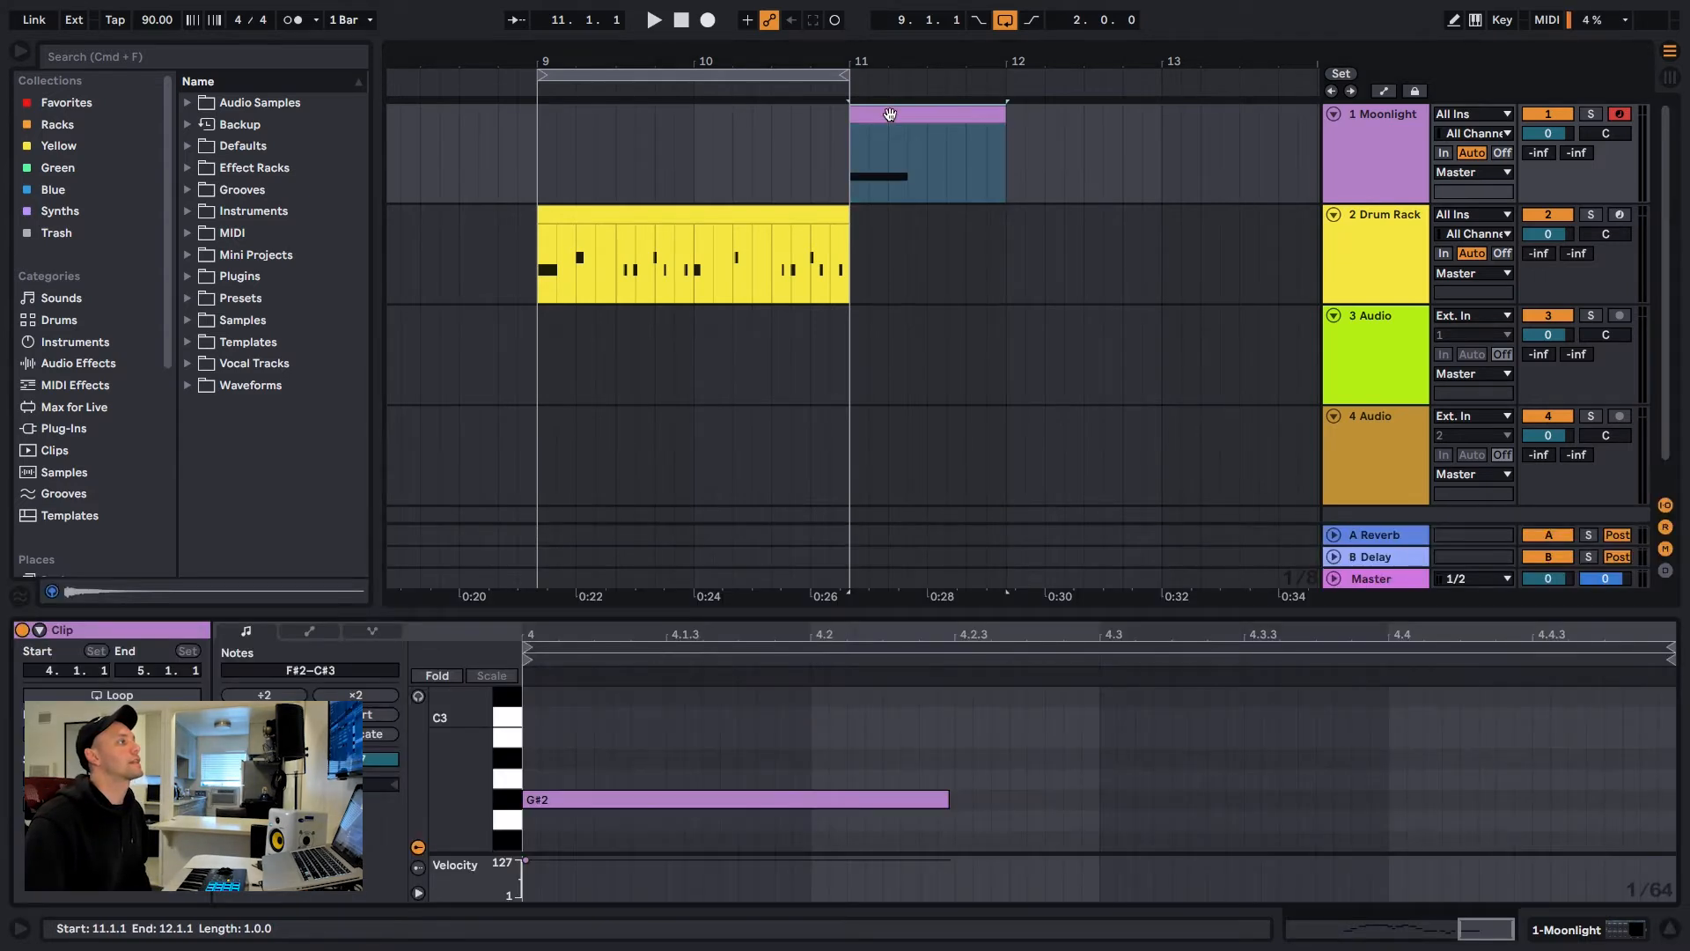
pyautogui.doubleClick(808, 624)
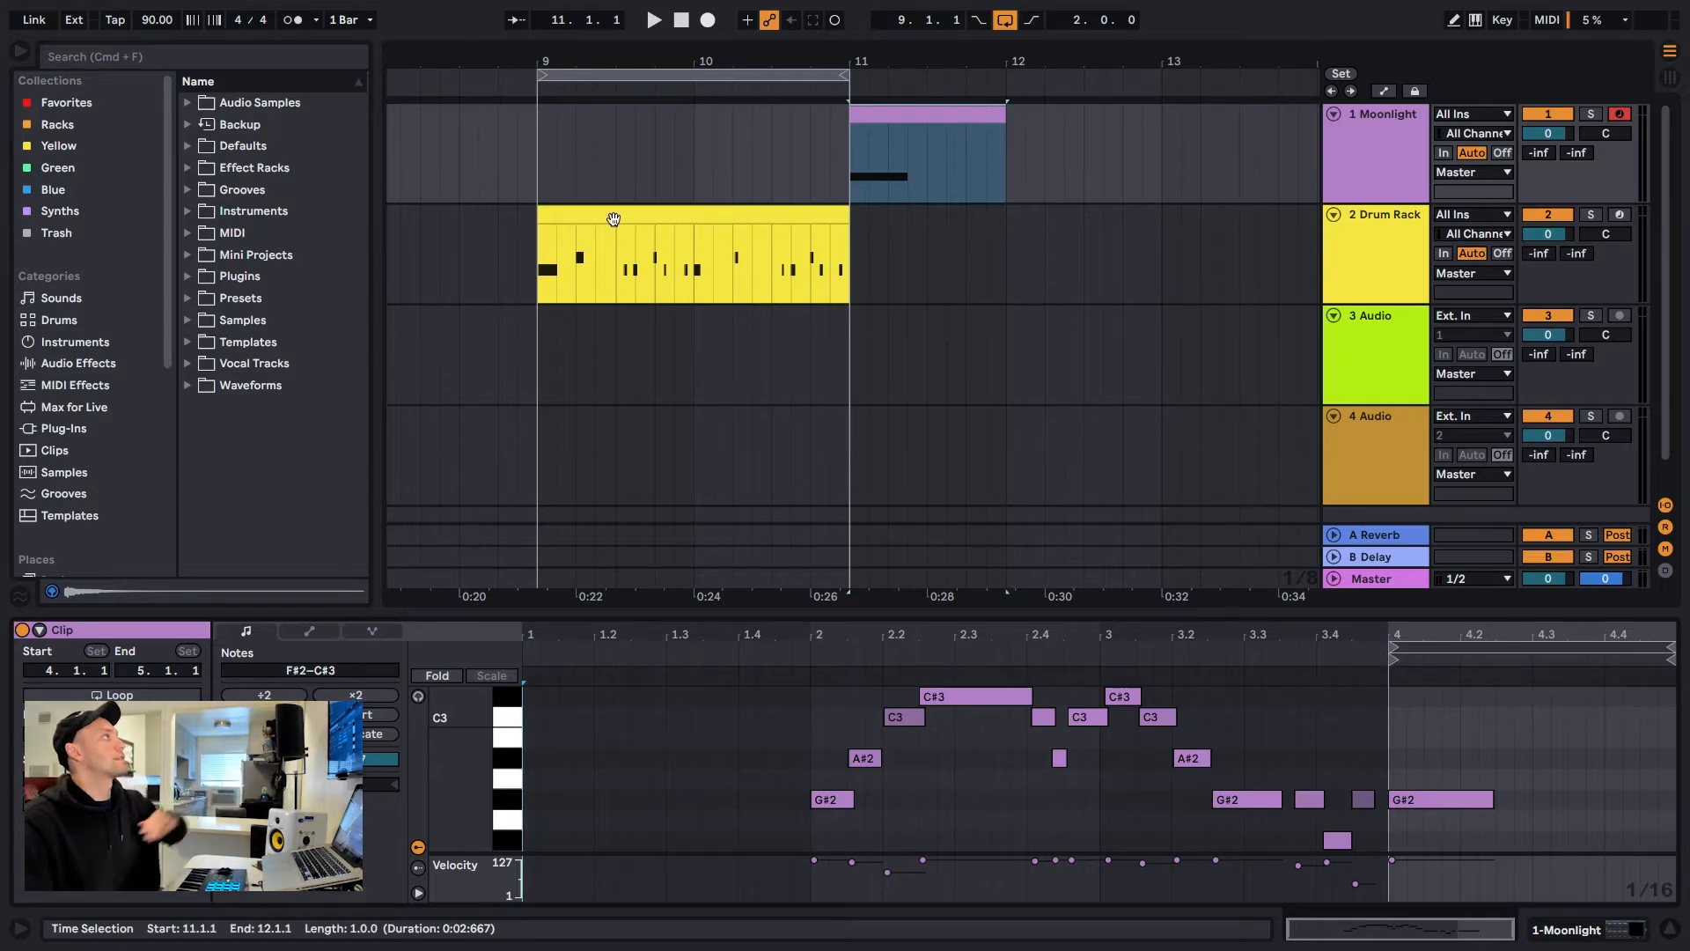
# Extend the captured Moonlight clip's start back to 2.1.1 to include the earlier melody notes
pyautogui.moveTo(539, 173); pyautogui.dragTo(635, 182)
pyautogui.click(565, 182)
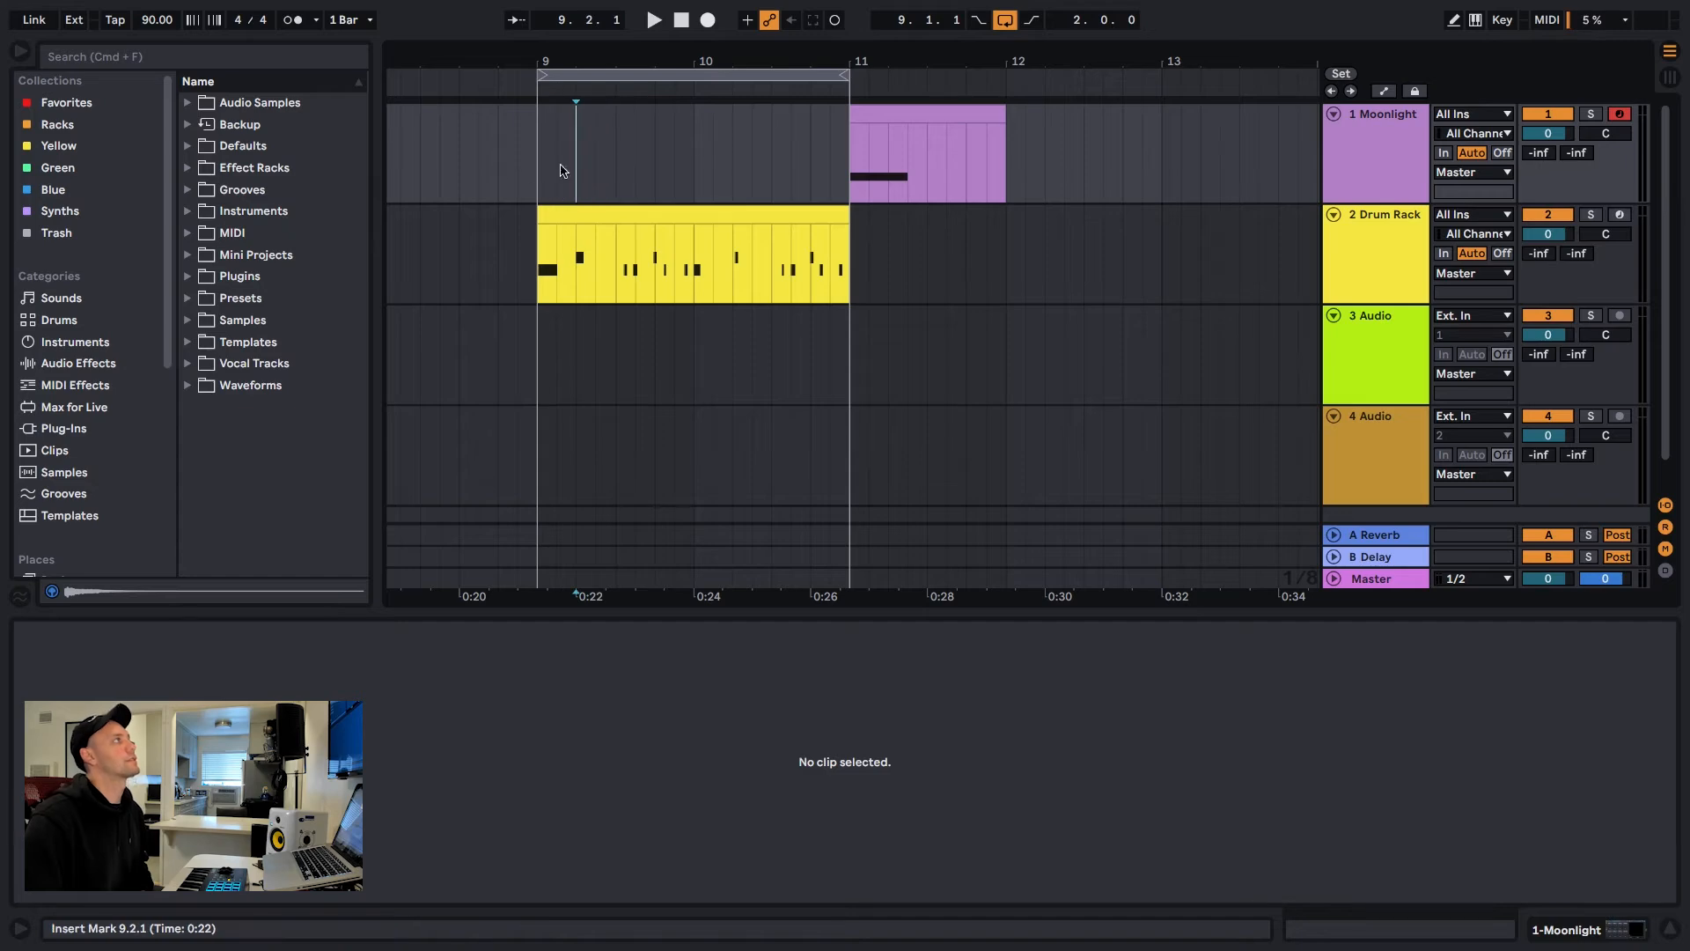
pyautogui.click(867, 114)
pyautogui.moveTo(912, 638); pyautogui.dragTo(1487, 634)
pyautogui.moveTo(1397, 667); pyautogui.dragTo(815, 660)
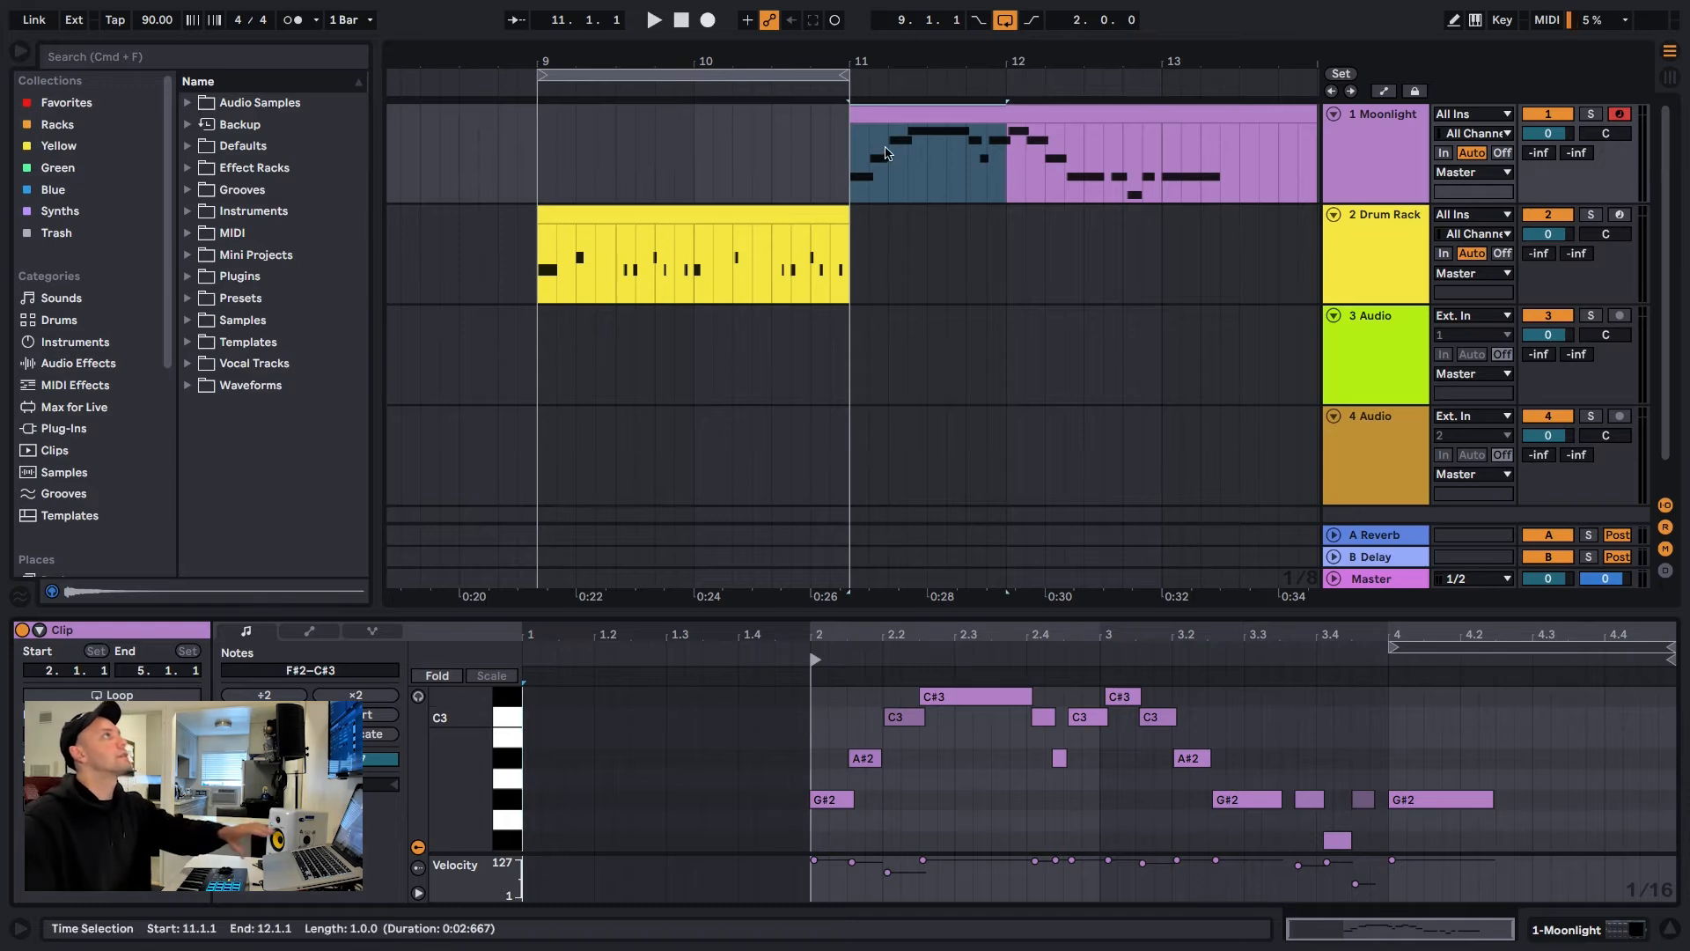
# Place the melody clip over bars 9 to 11 above the drum clip, removing the leftover section from bar 12 onward
pyautogui.moveTo(886, 112); pyautogui.dragTo(573, 124)
pyautogui.click(1018, 115)
pyautogui.press('Delete')
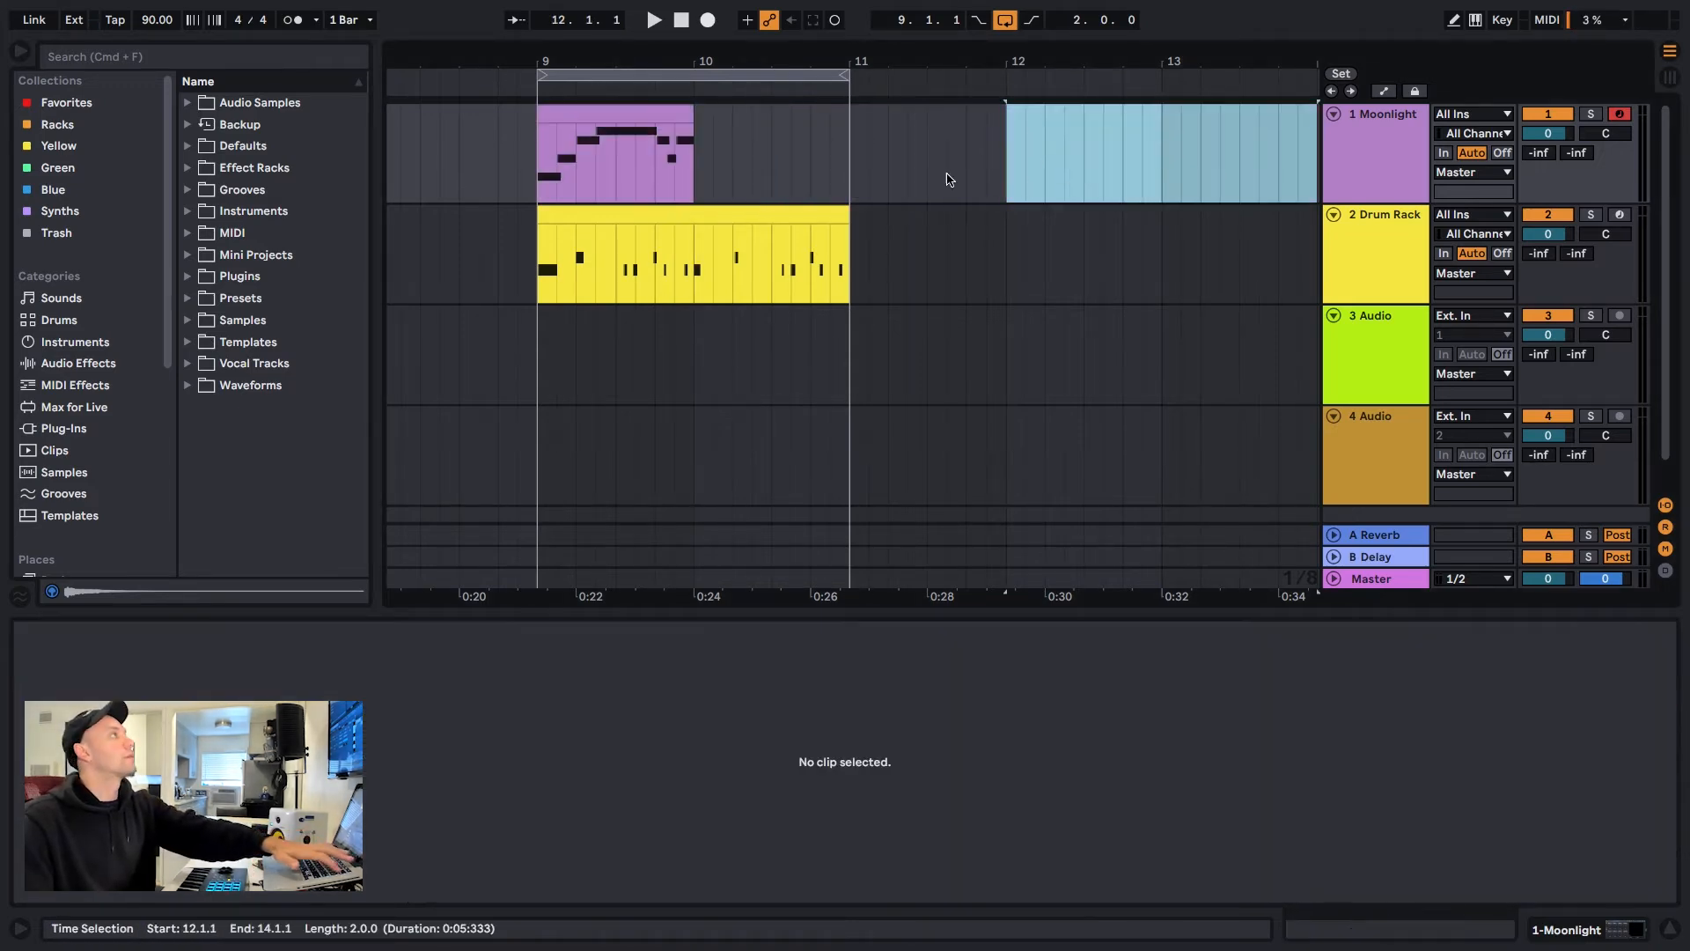
pyautogui.moveTo(693, 112); pyautogui.dragTo(850, 127)
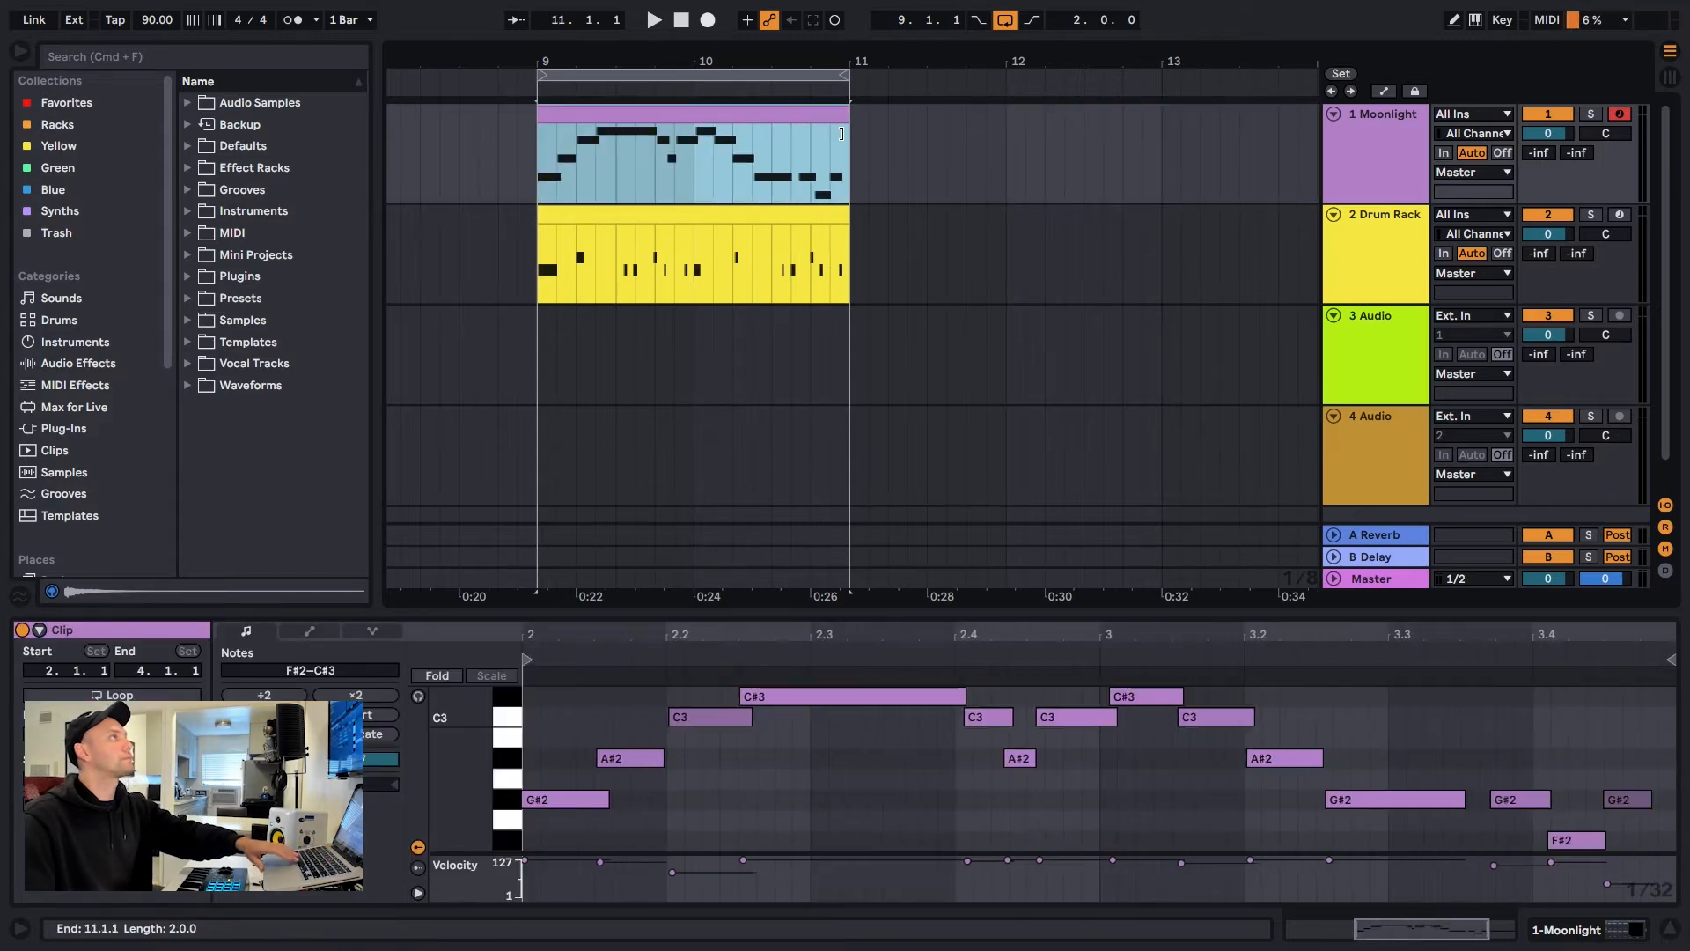
# Audition the melody with the drums over the two-bar loop and inspect its opening G#2 note
pyautogui.press('space')
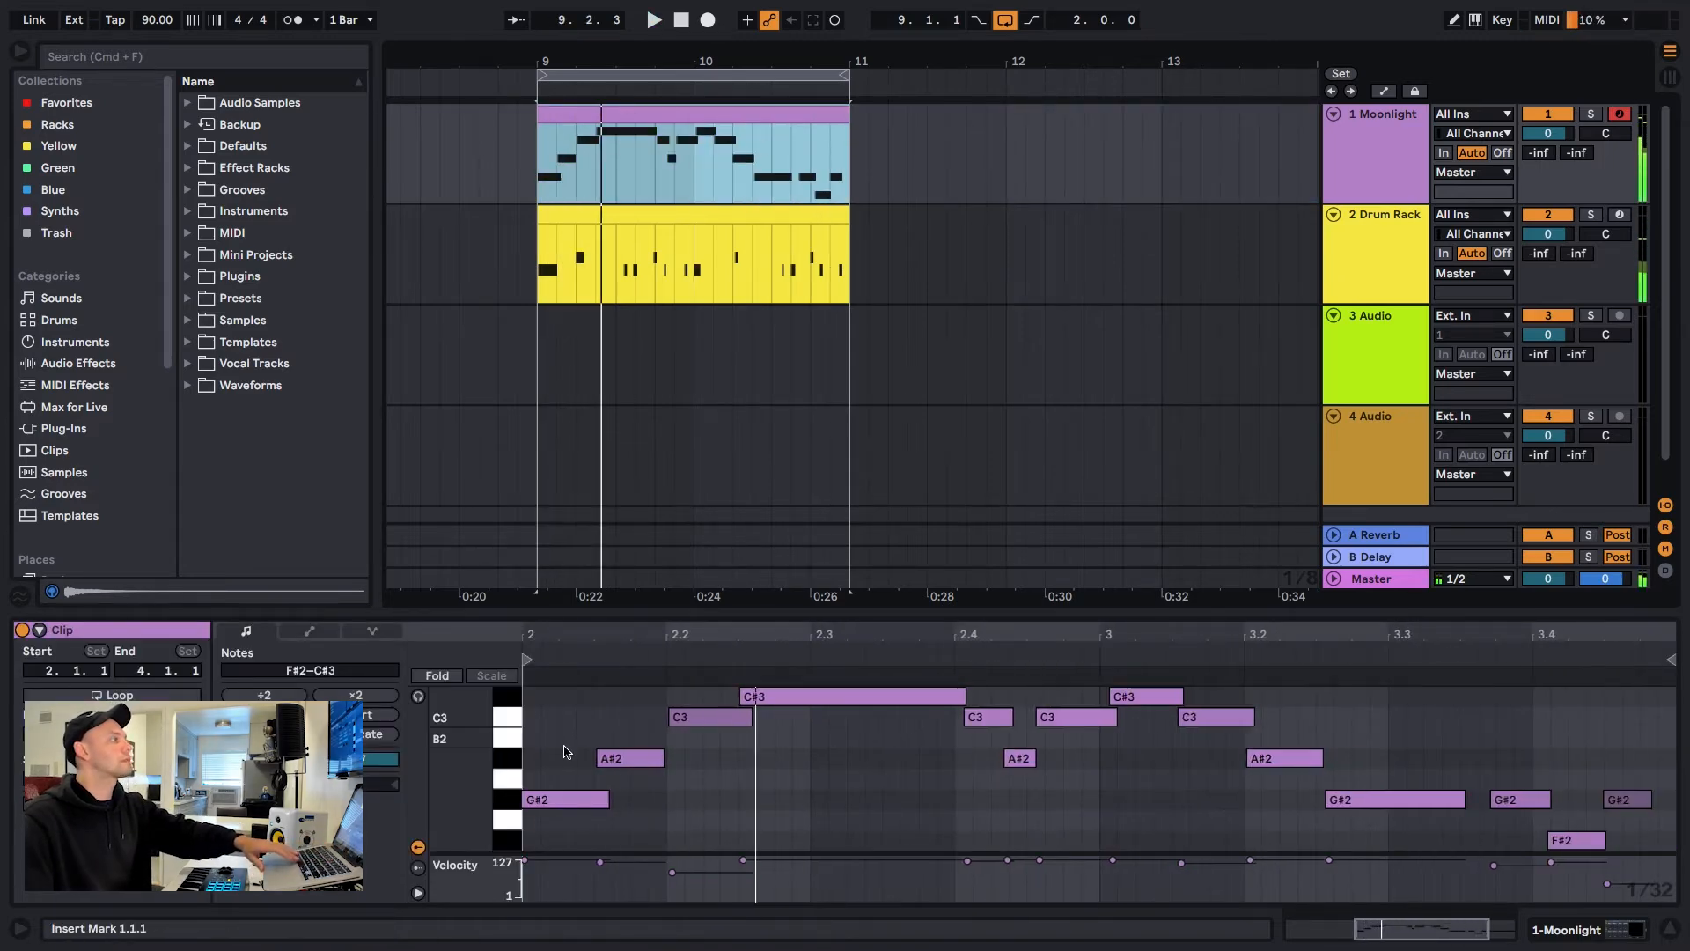
pyautogui.click(563, 798)
pyautogui.press('space')
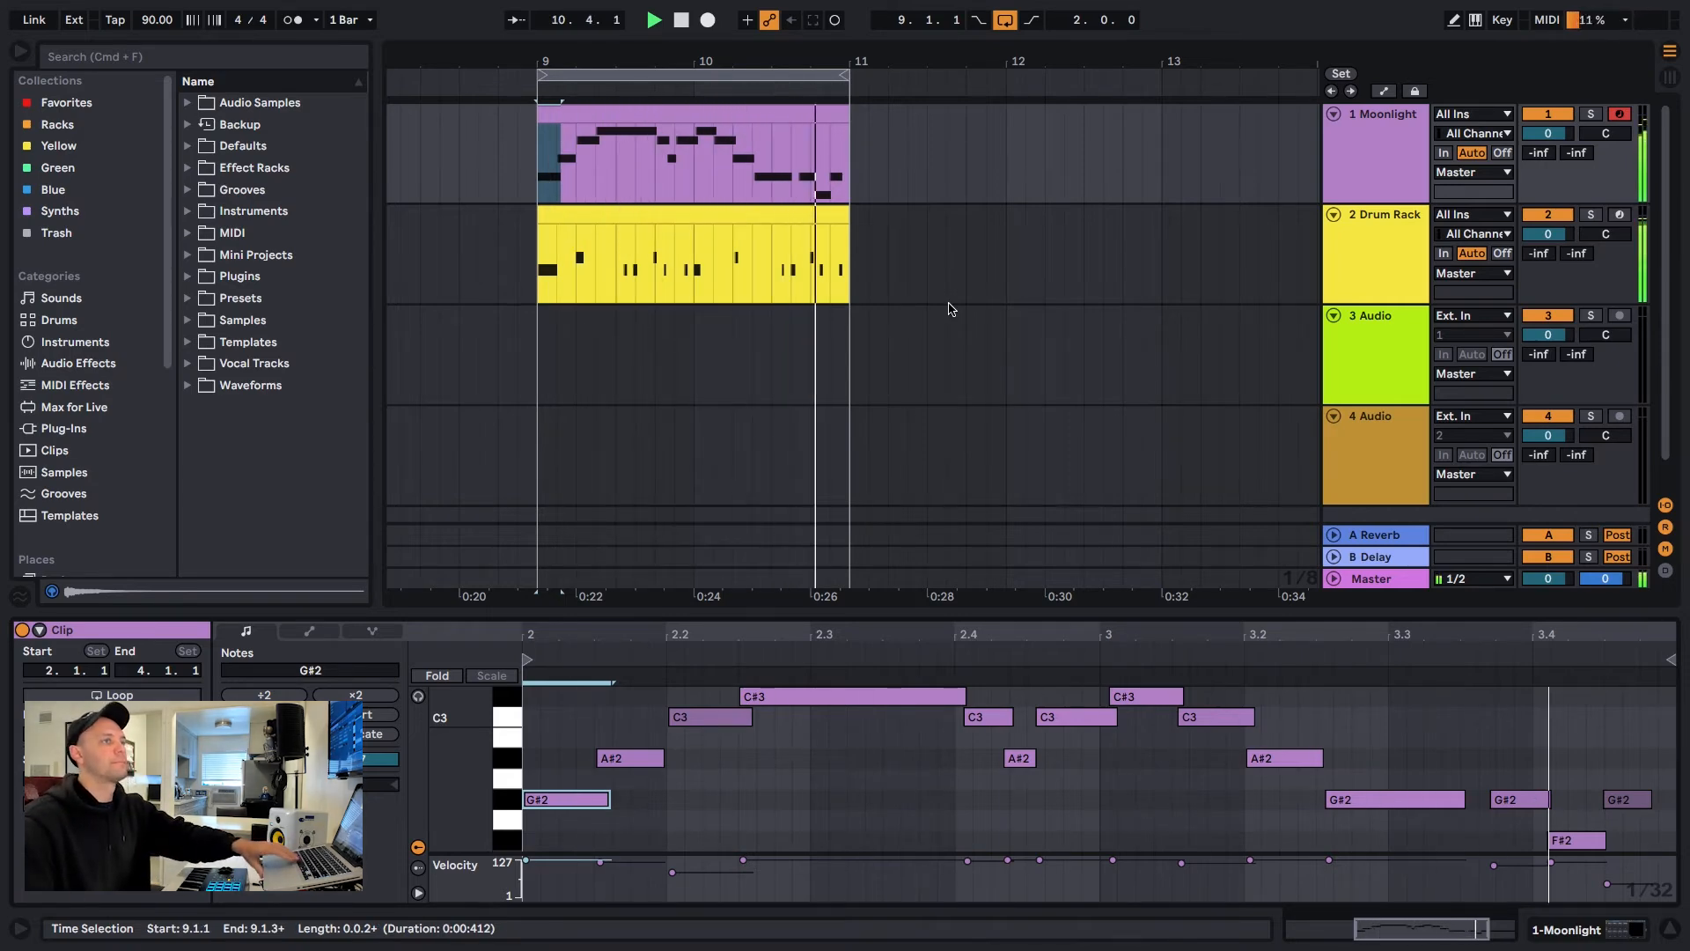
pyautogui.press('space')
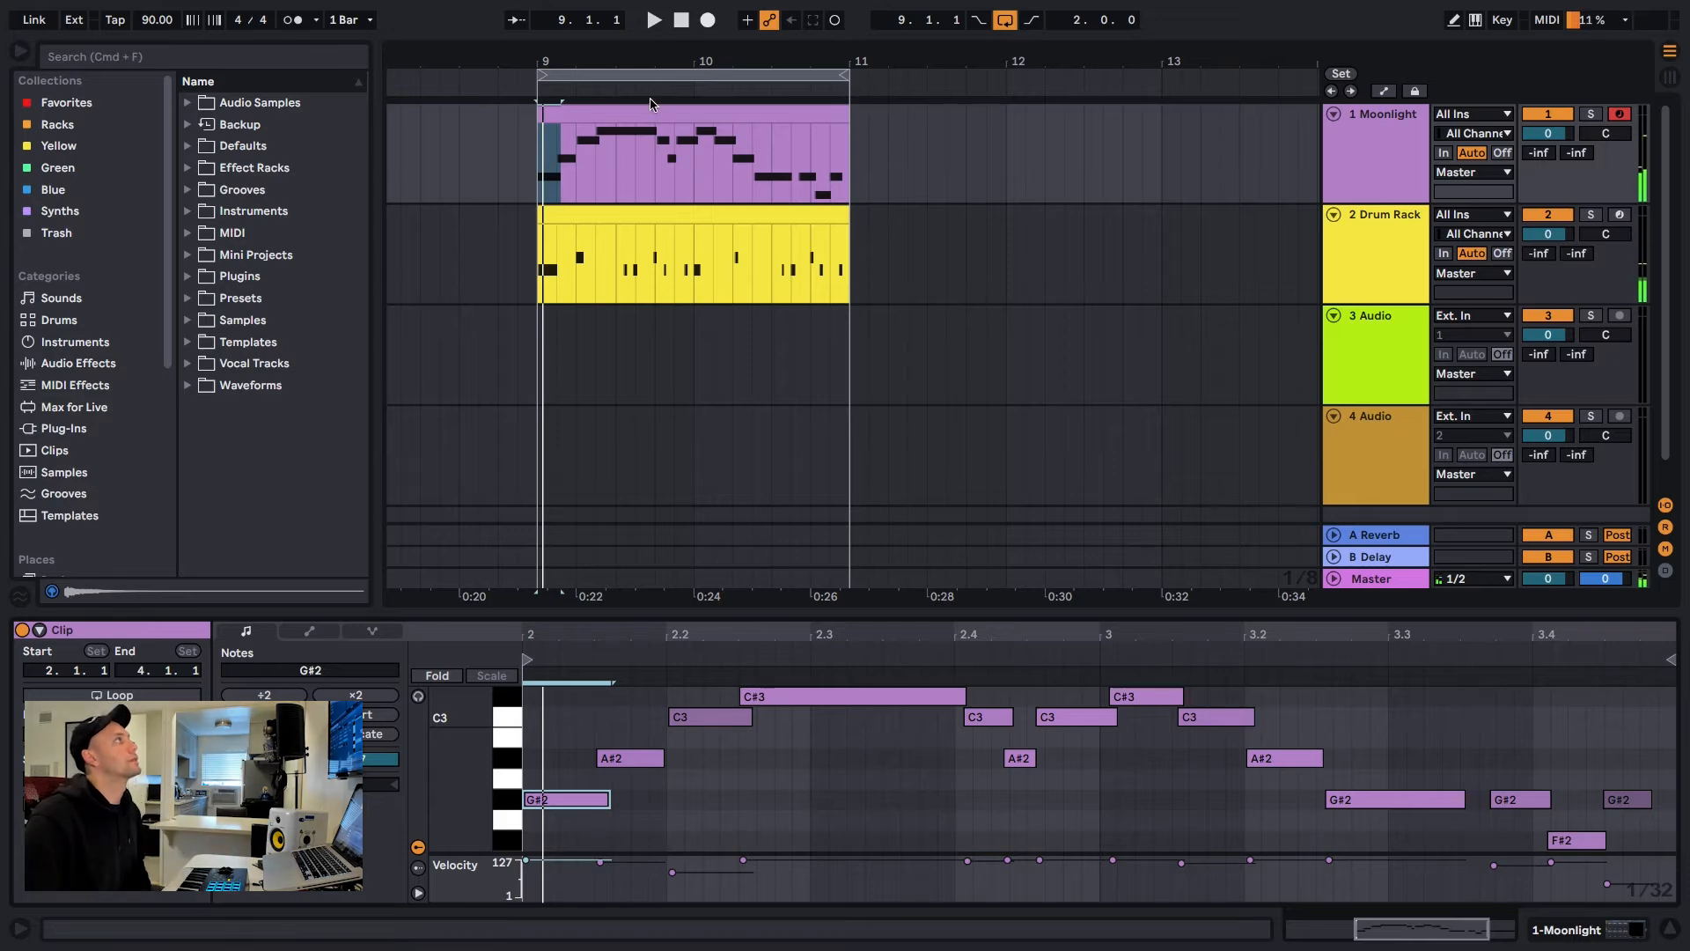
pyautogui.click(651, 110)
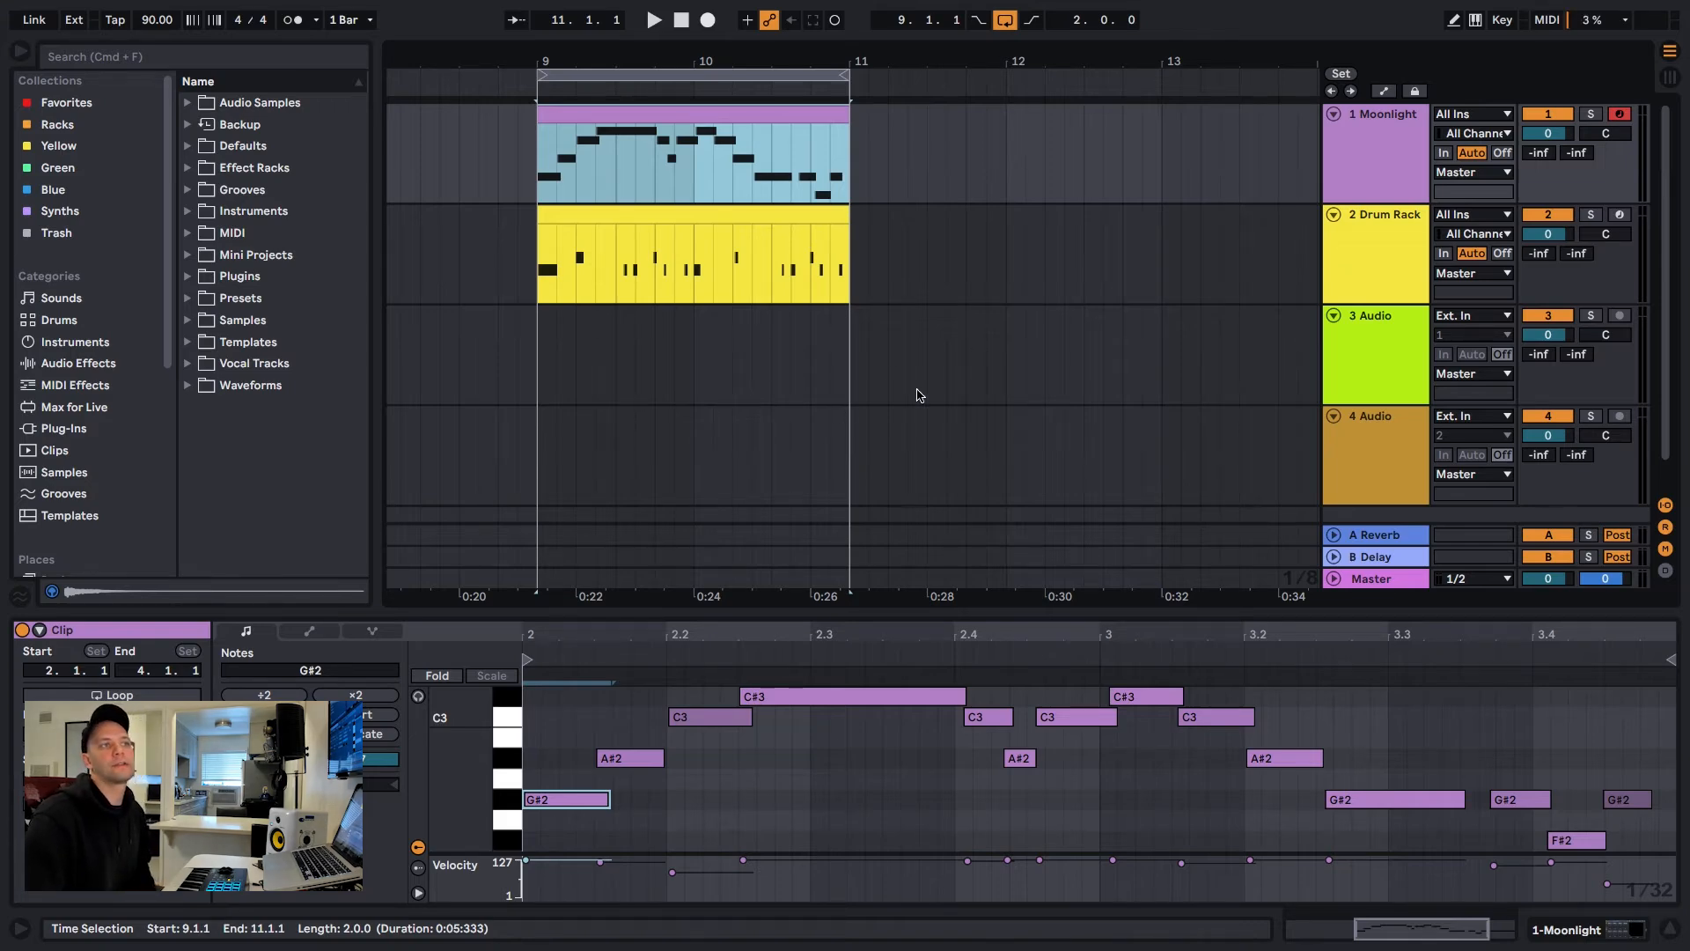
# Arm the Drum Rack track and capture closed hi-hat hits played over the loop into its existing clip
pyautogui.click(1620, 216)
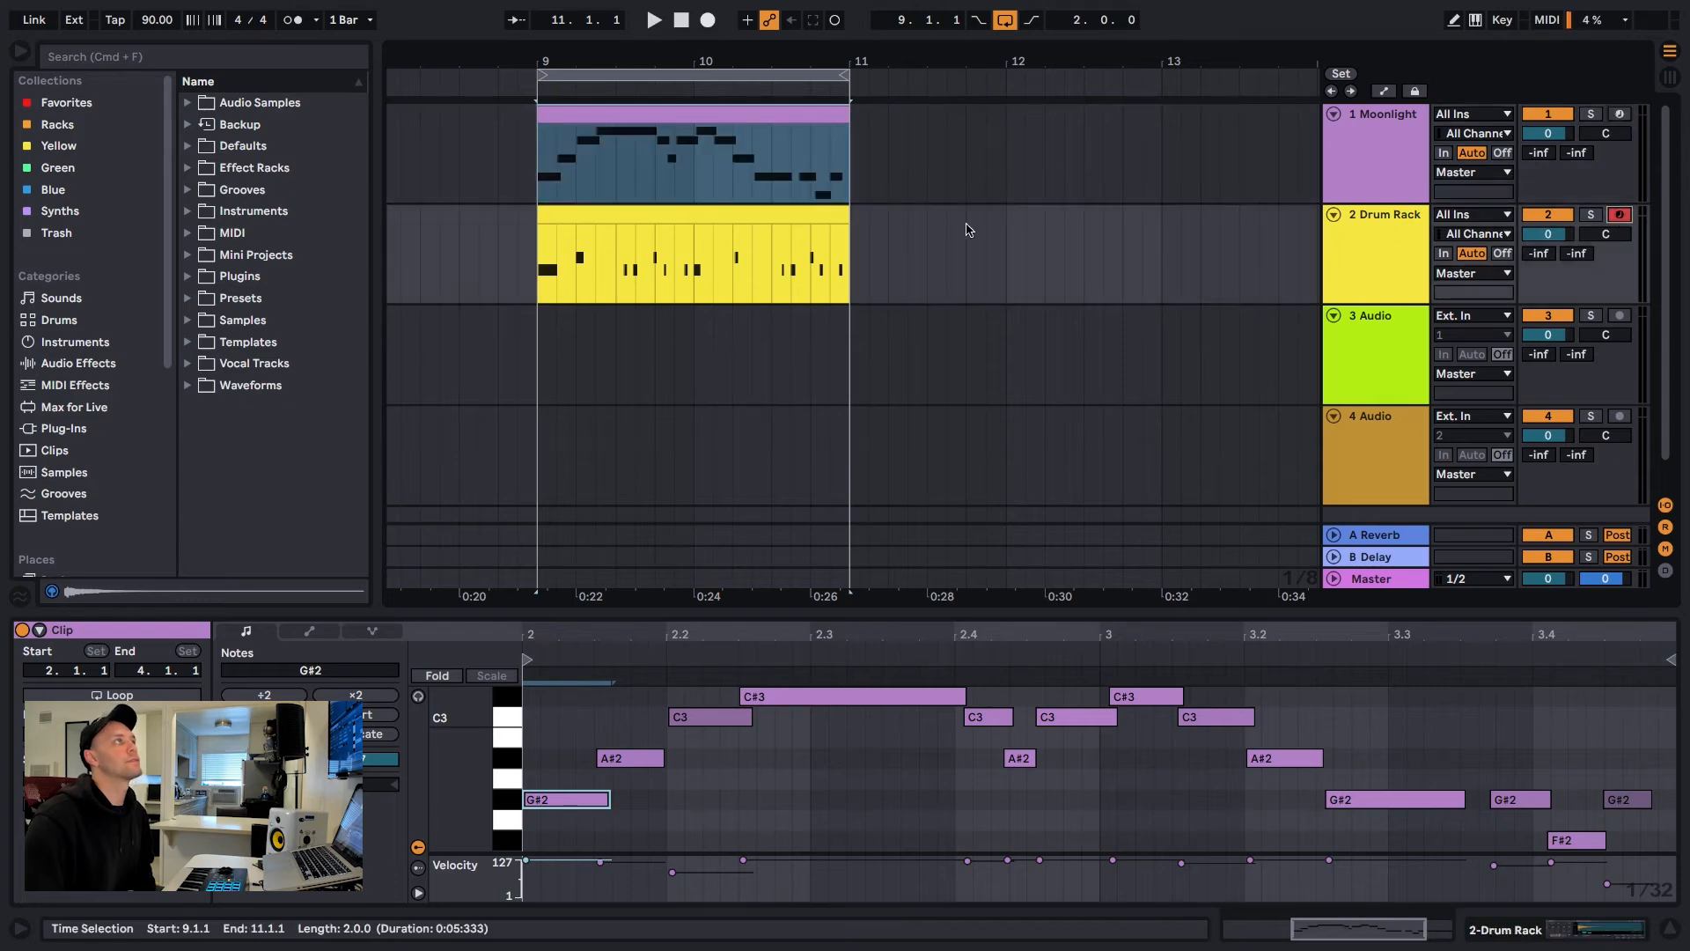
pyautogui.click(688, 221)
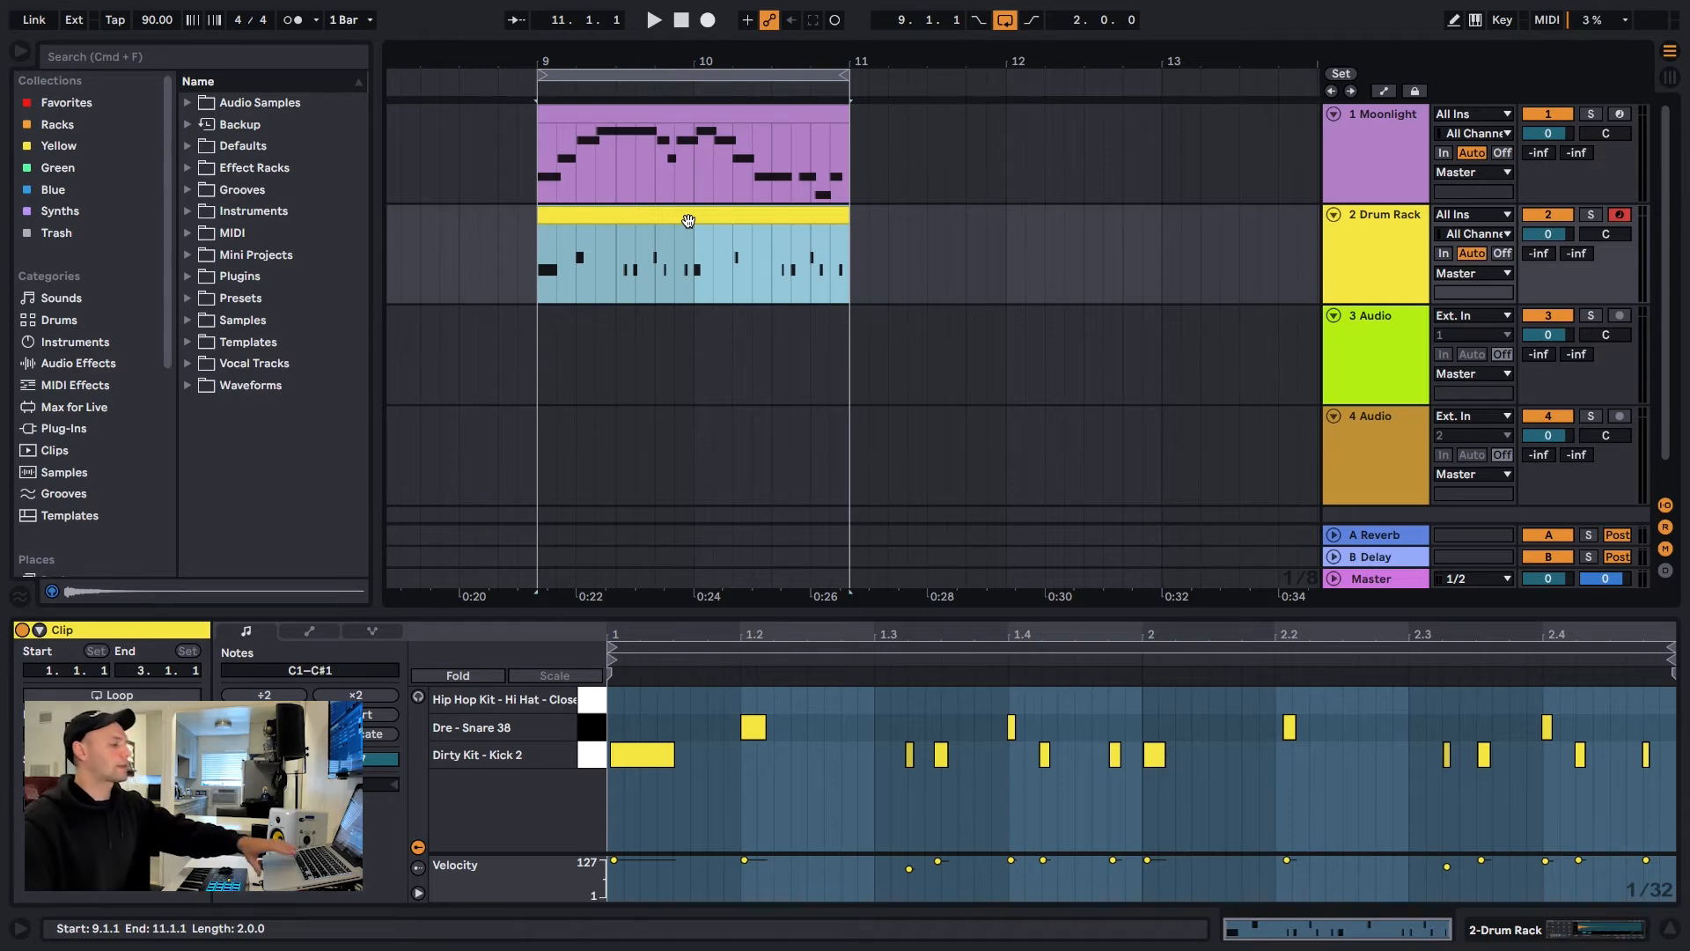
pyautogui.press('space')
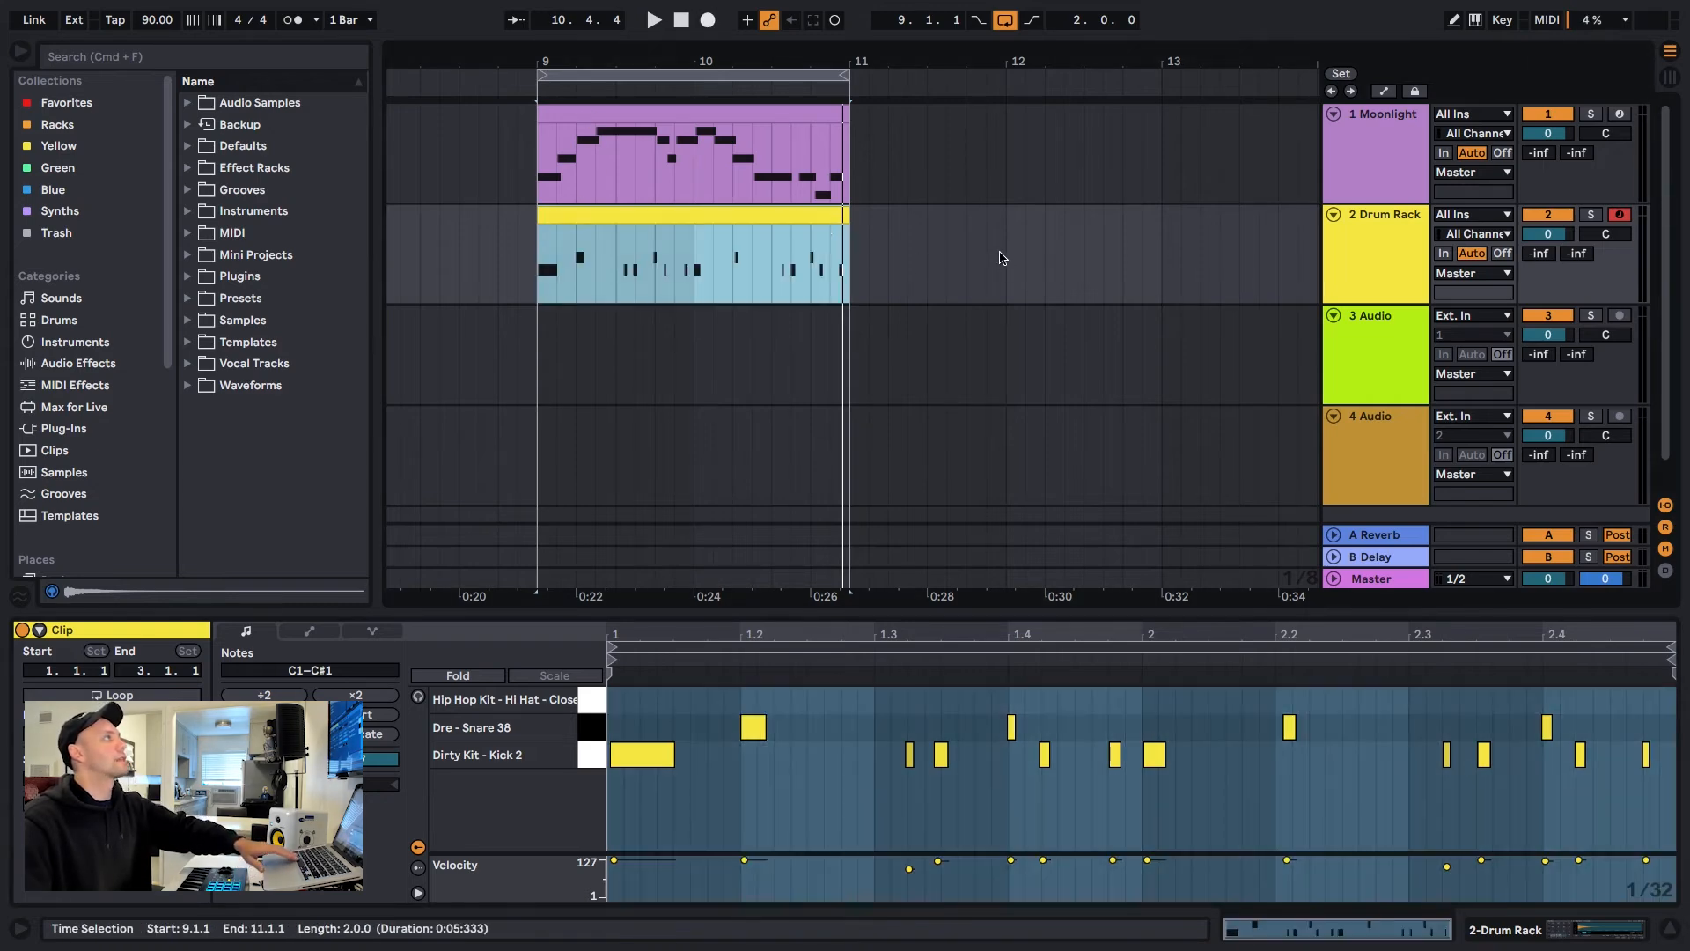
pyautogui.press('space')
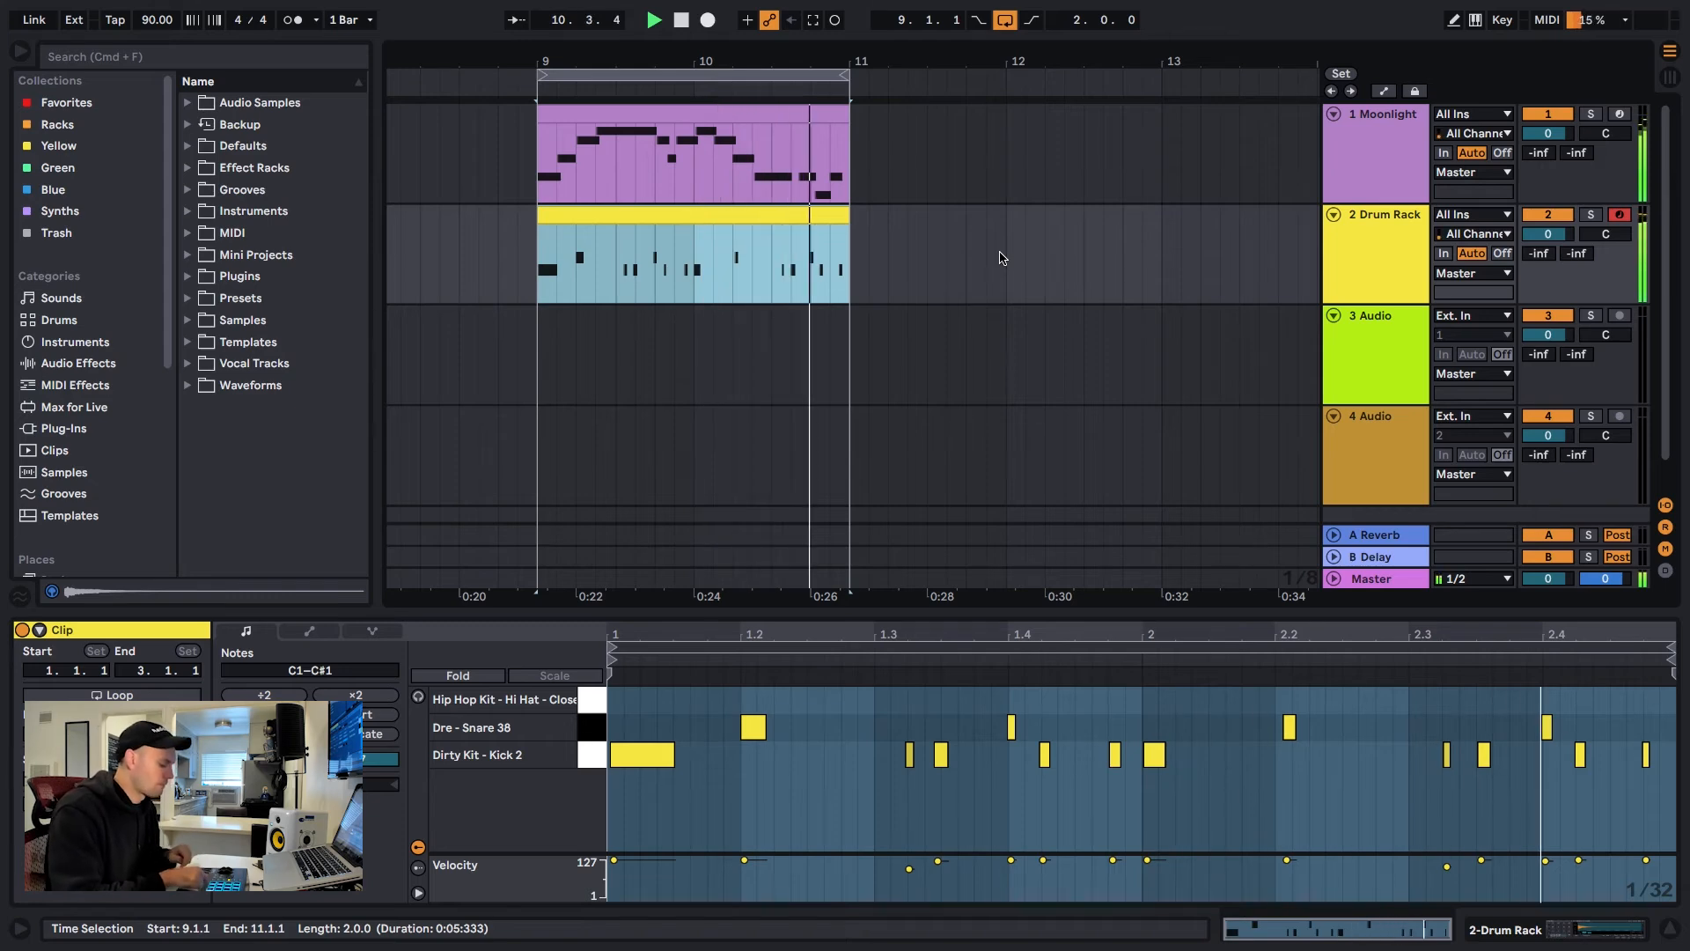
pyautogui.press('space')
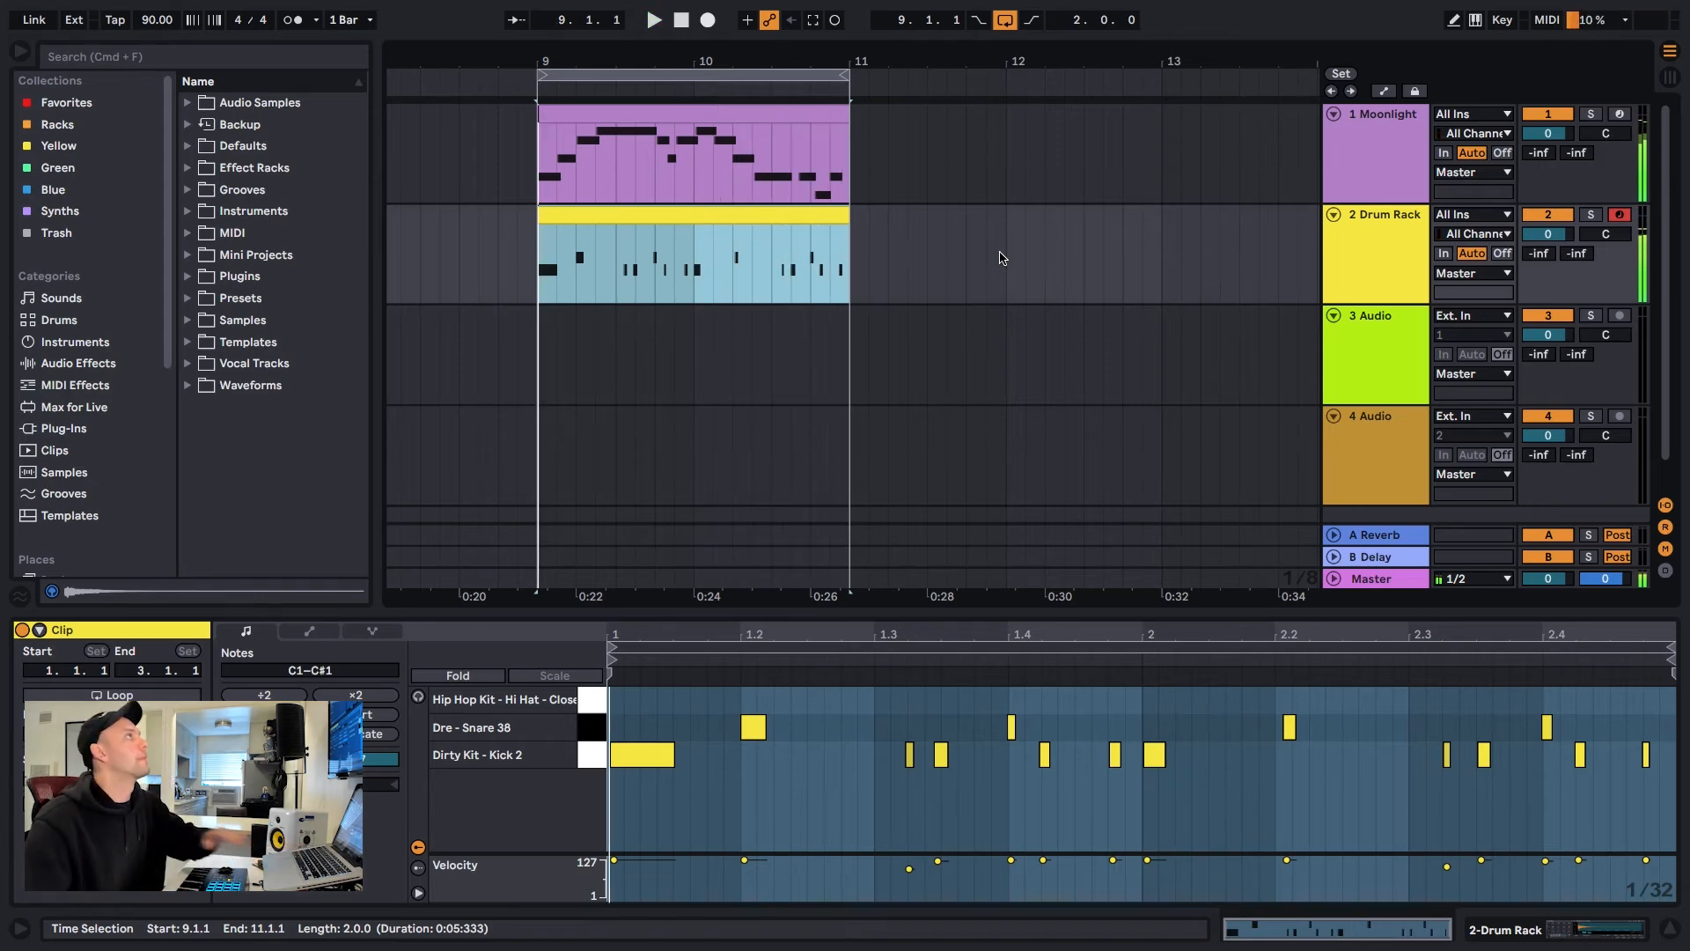
pyautogui.click(816, 21)
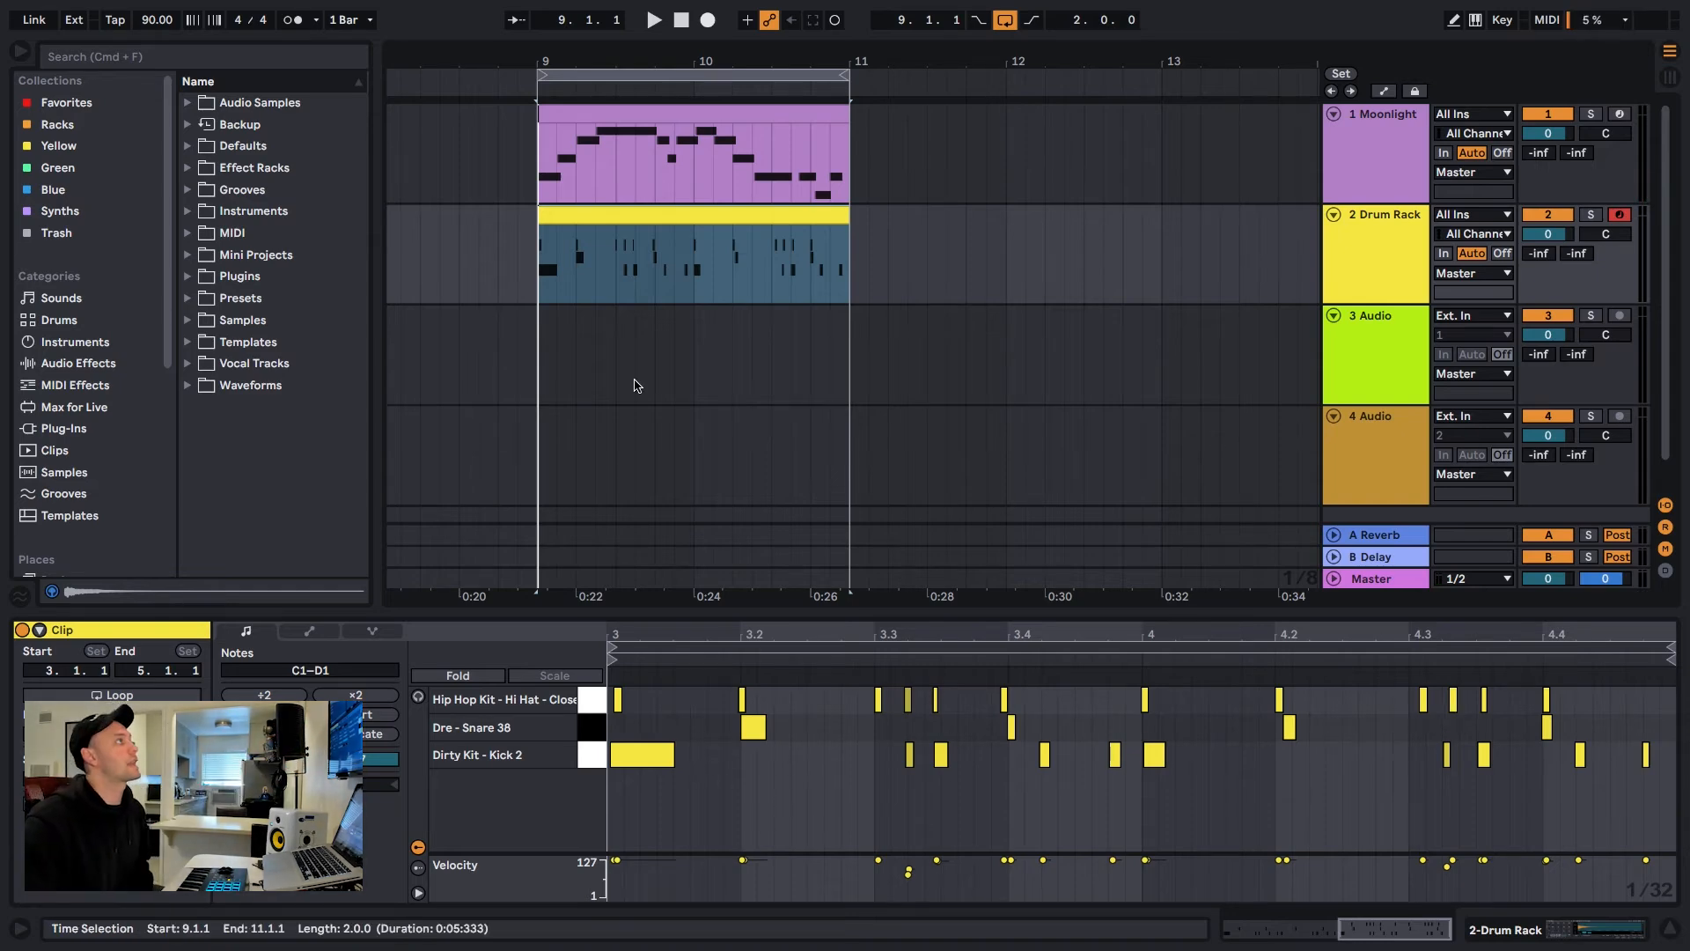
# Play the loop to audition the drum clip with its hi-hats against the melody
pyautogui.click(714, 221)
pyautogui.press('space')
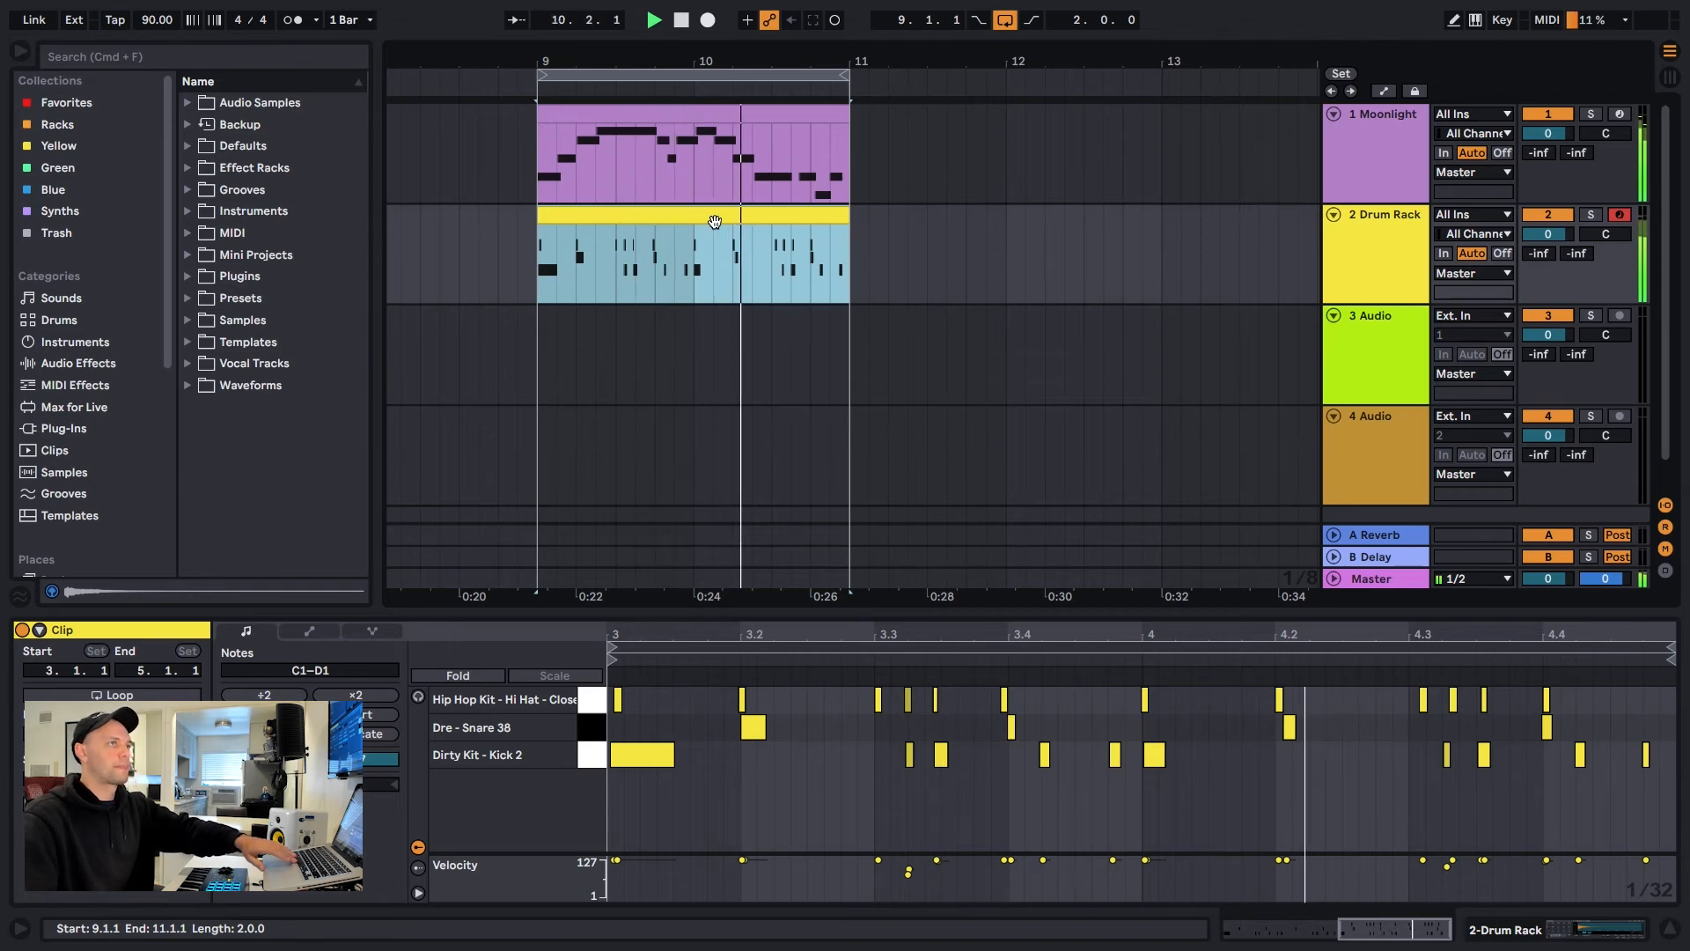
pyautogui.press('space')
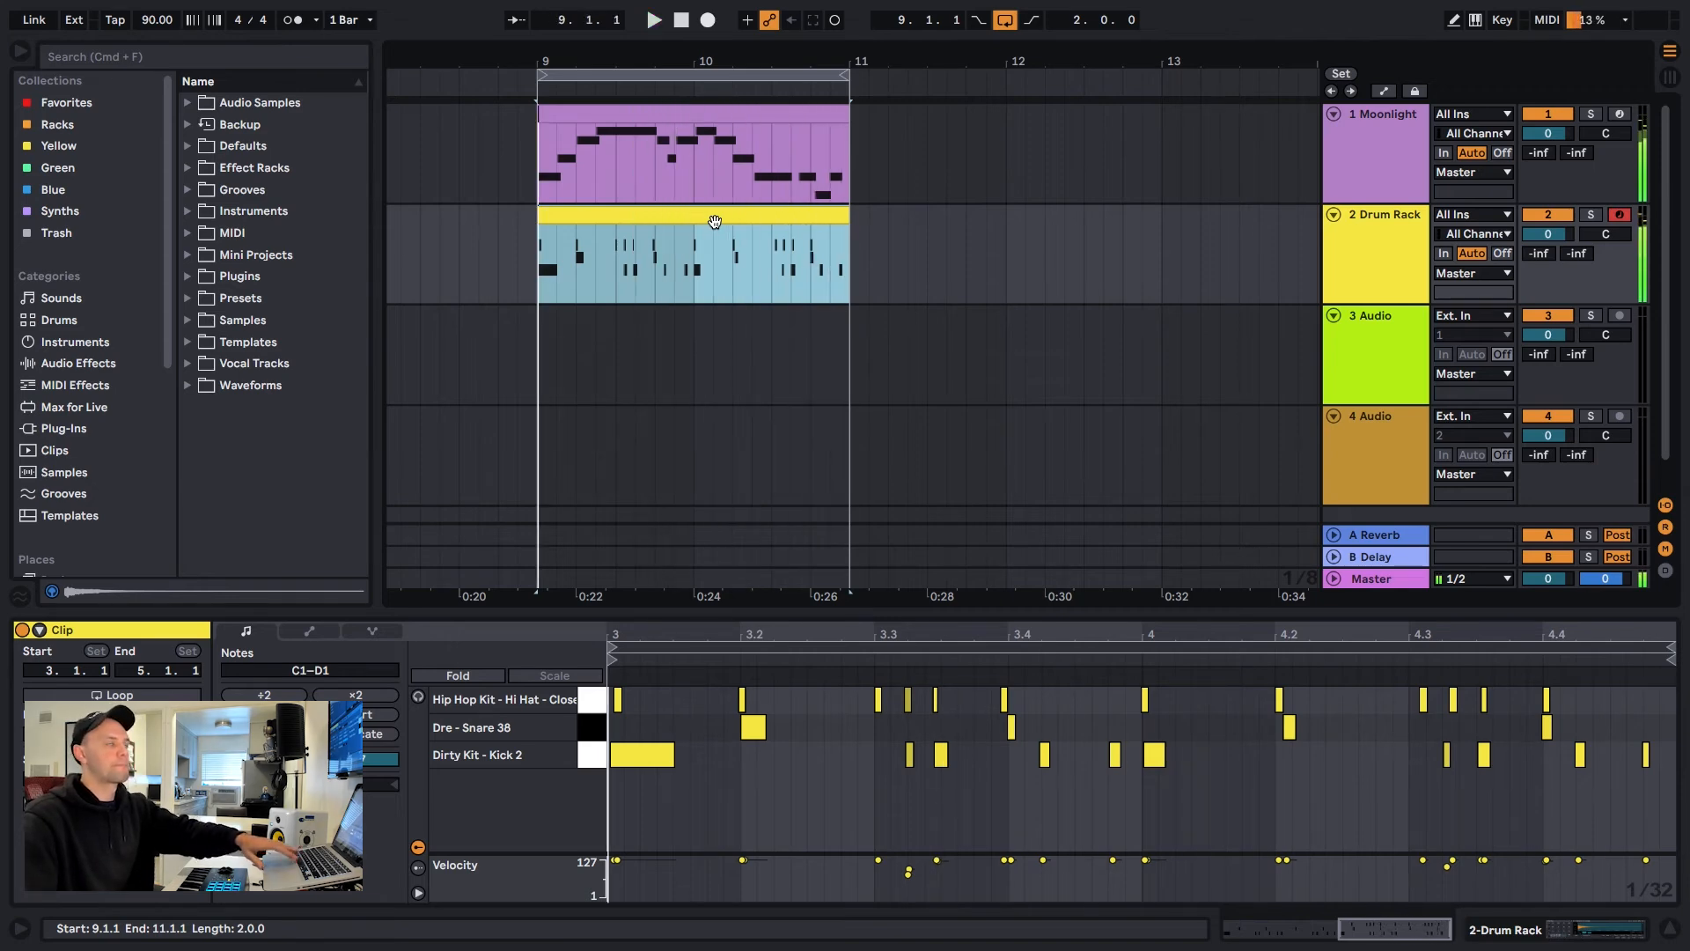
# Place the insert marker at bar 13 in the empty part of the Moonlight track and briefly run playback from there
pyautogui.click(907, 254)
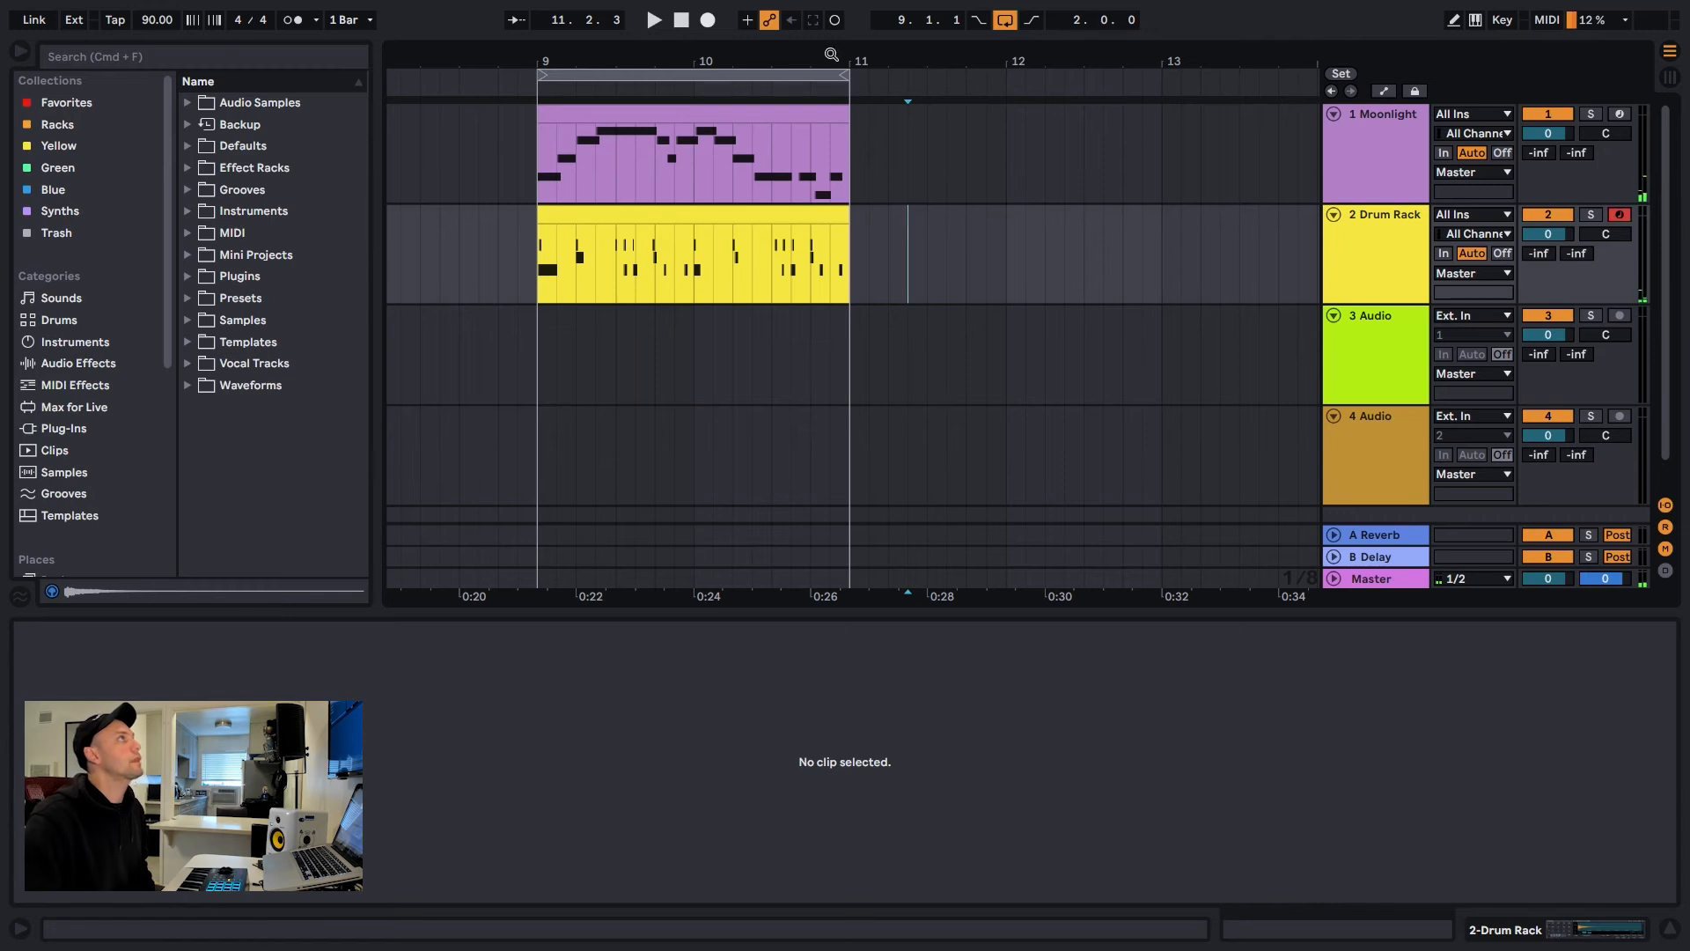
pyautogui.hscroll(3, 834, 55)
pyautogui.moveTo(834, 55)
pyautogui.mouseDown()
pyautogui.moveTo(742, 37)
pyautogui.moveTo(835, 25)
pyautogui.mouseUp()
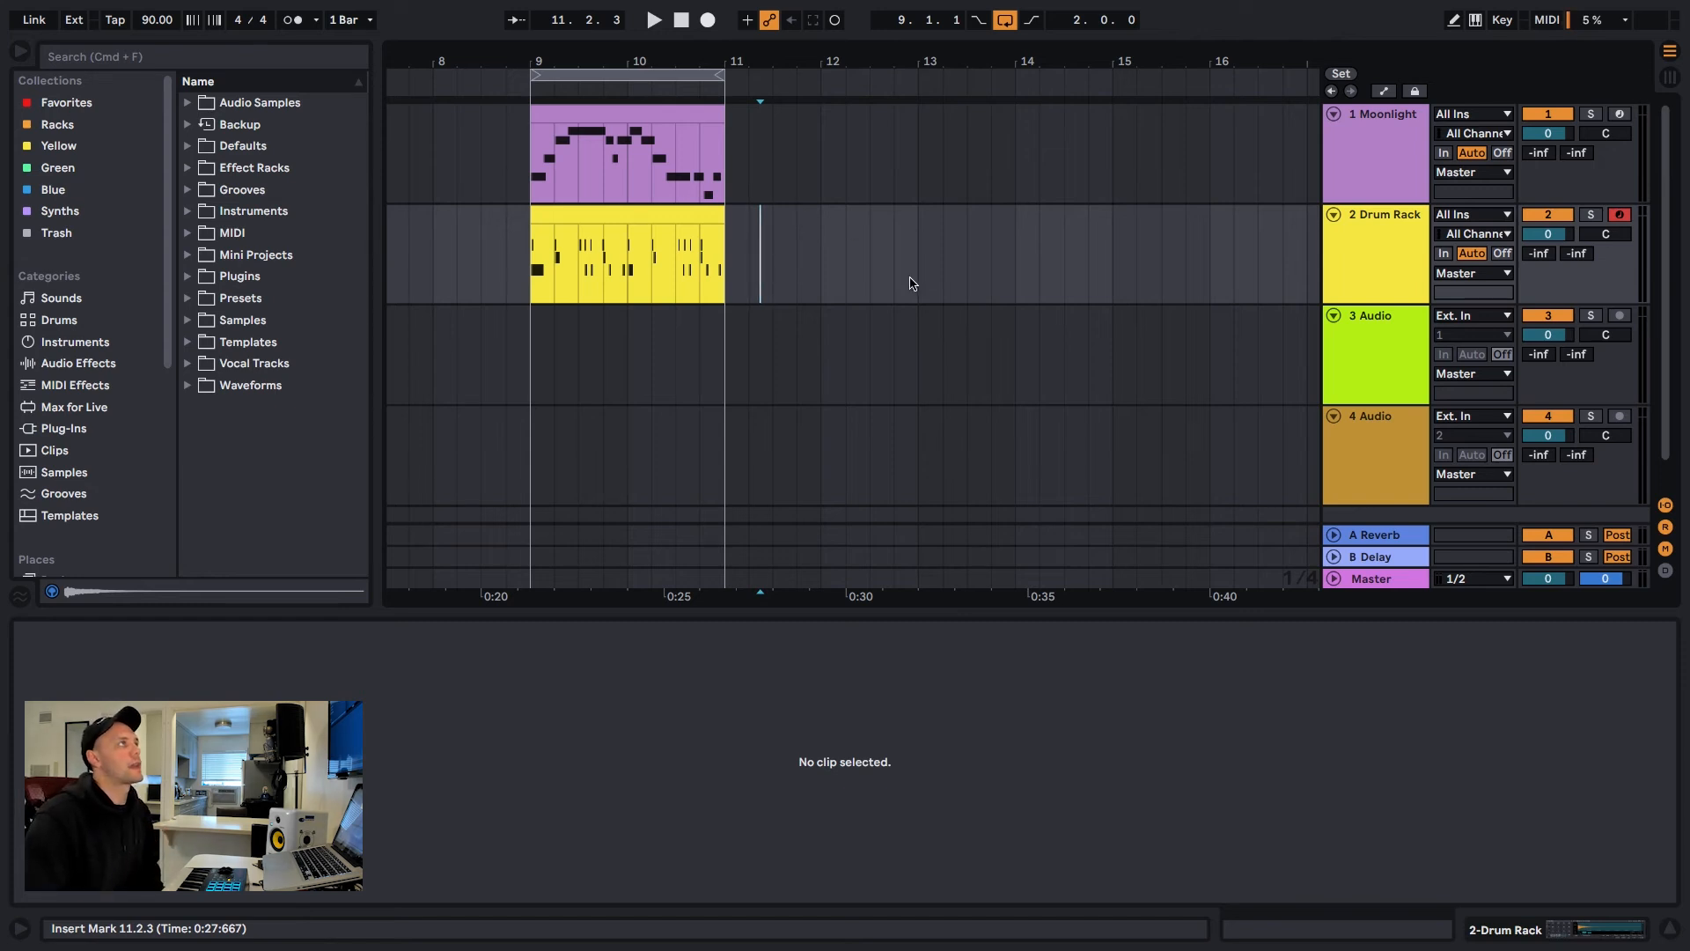
pyautogui.click(823, 289)
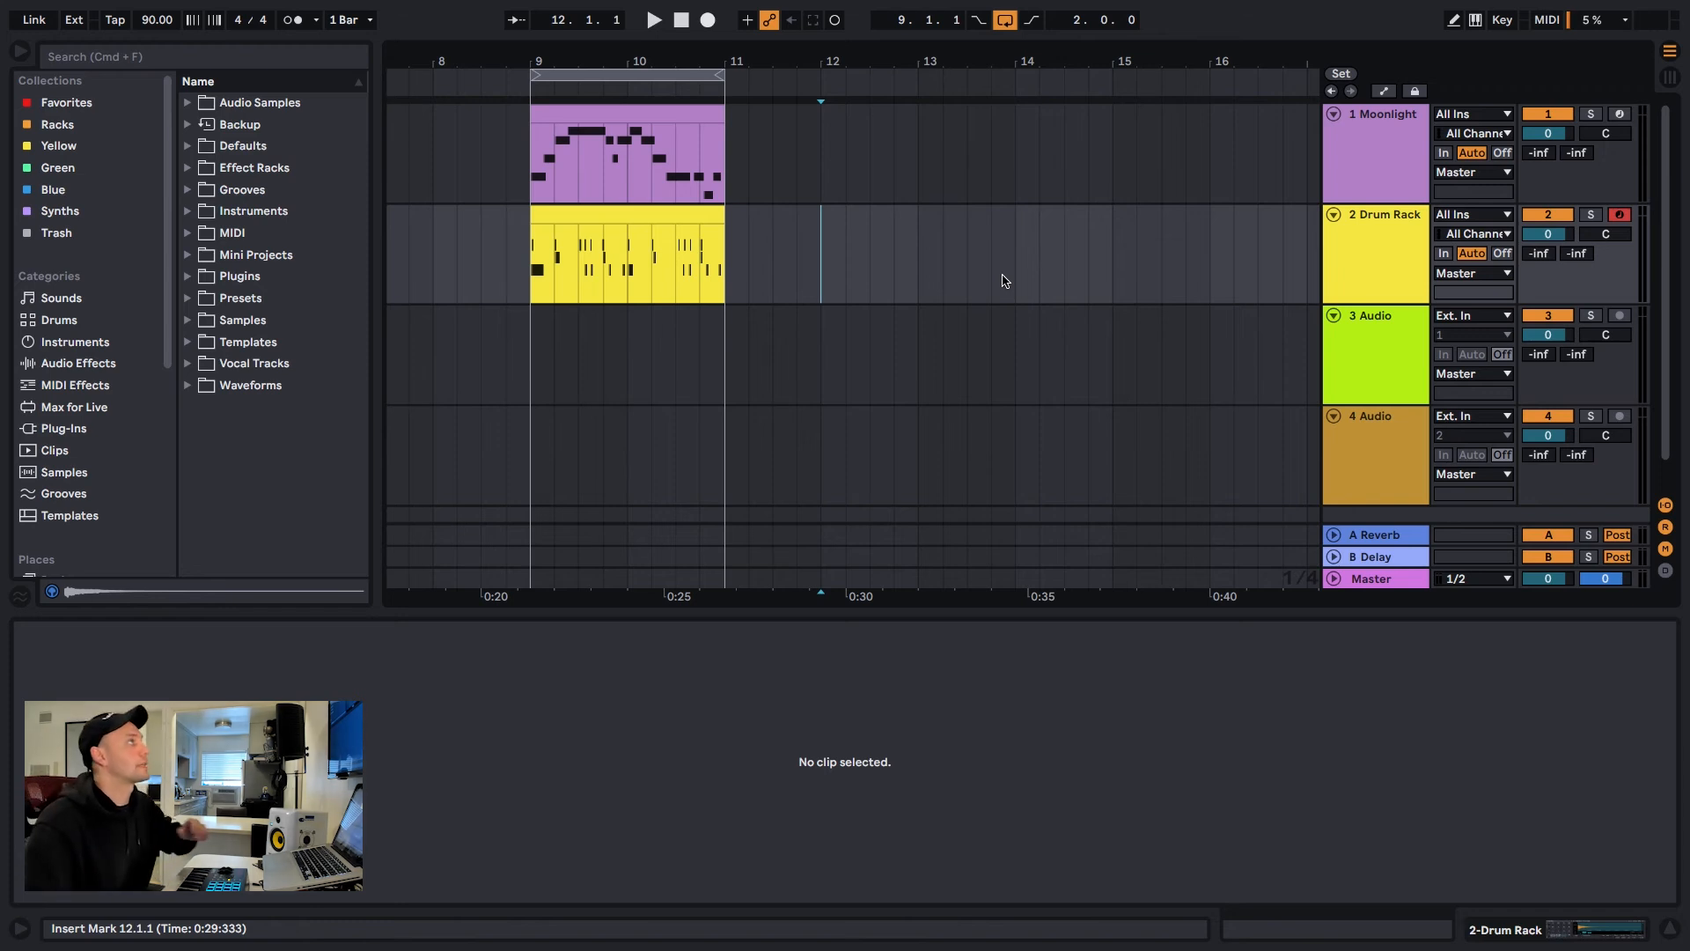
pyautogui.click(920, 171)
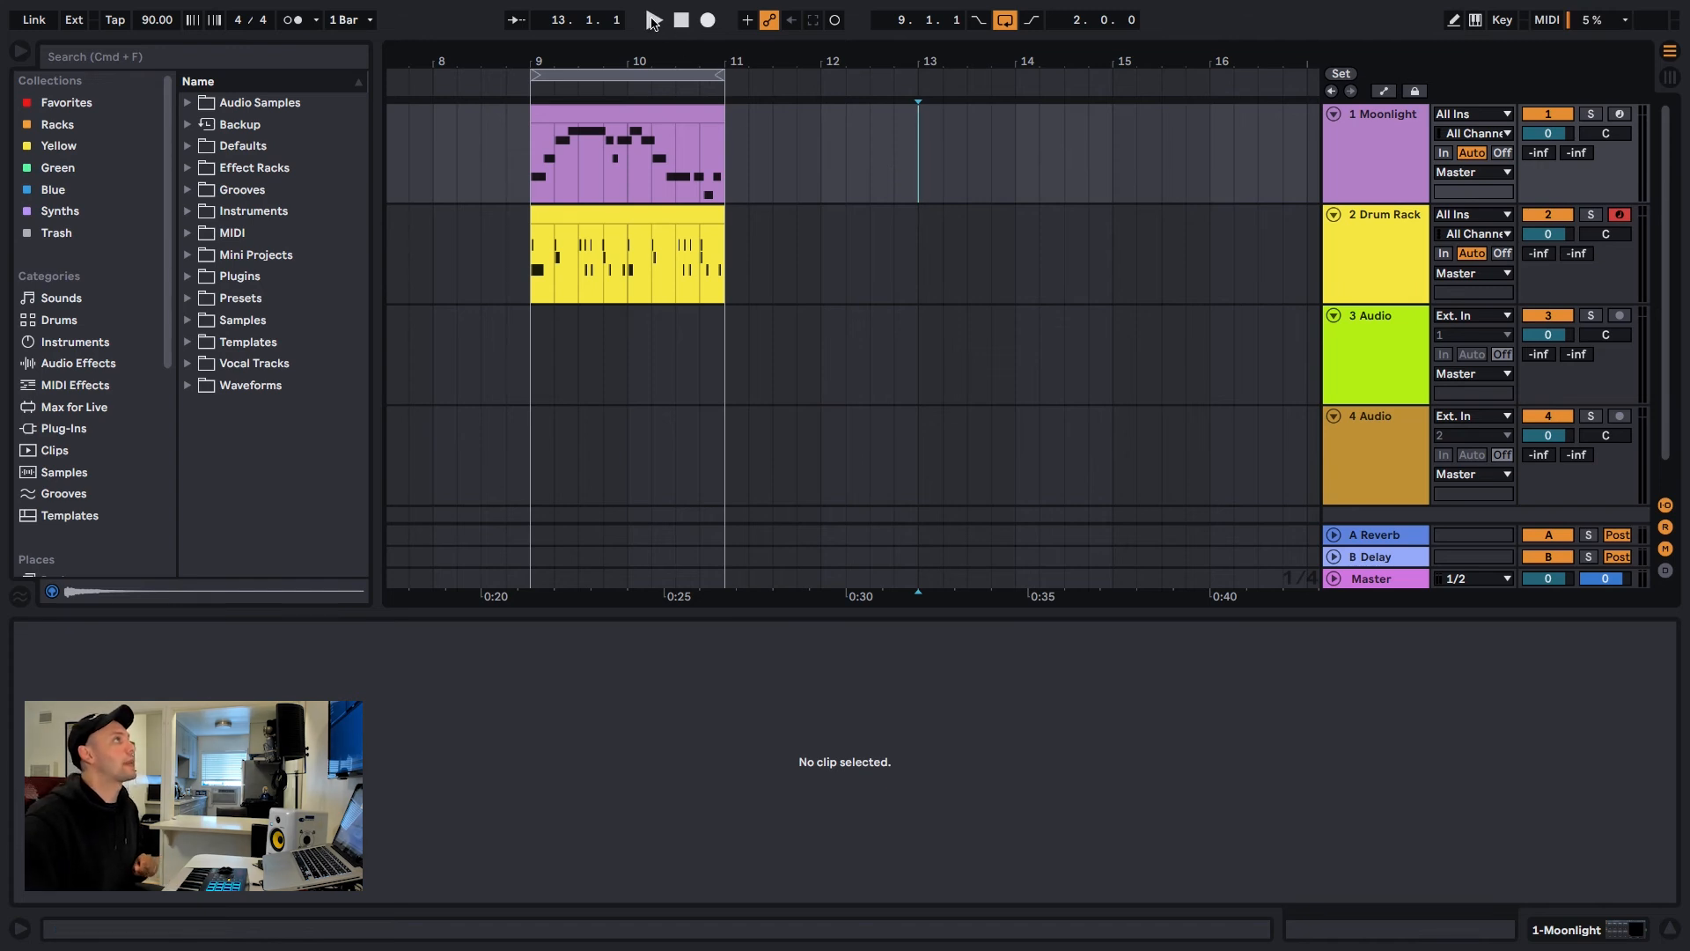
pyautogui.click(653, 19)
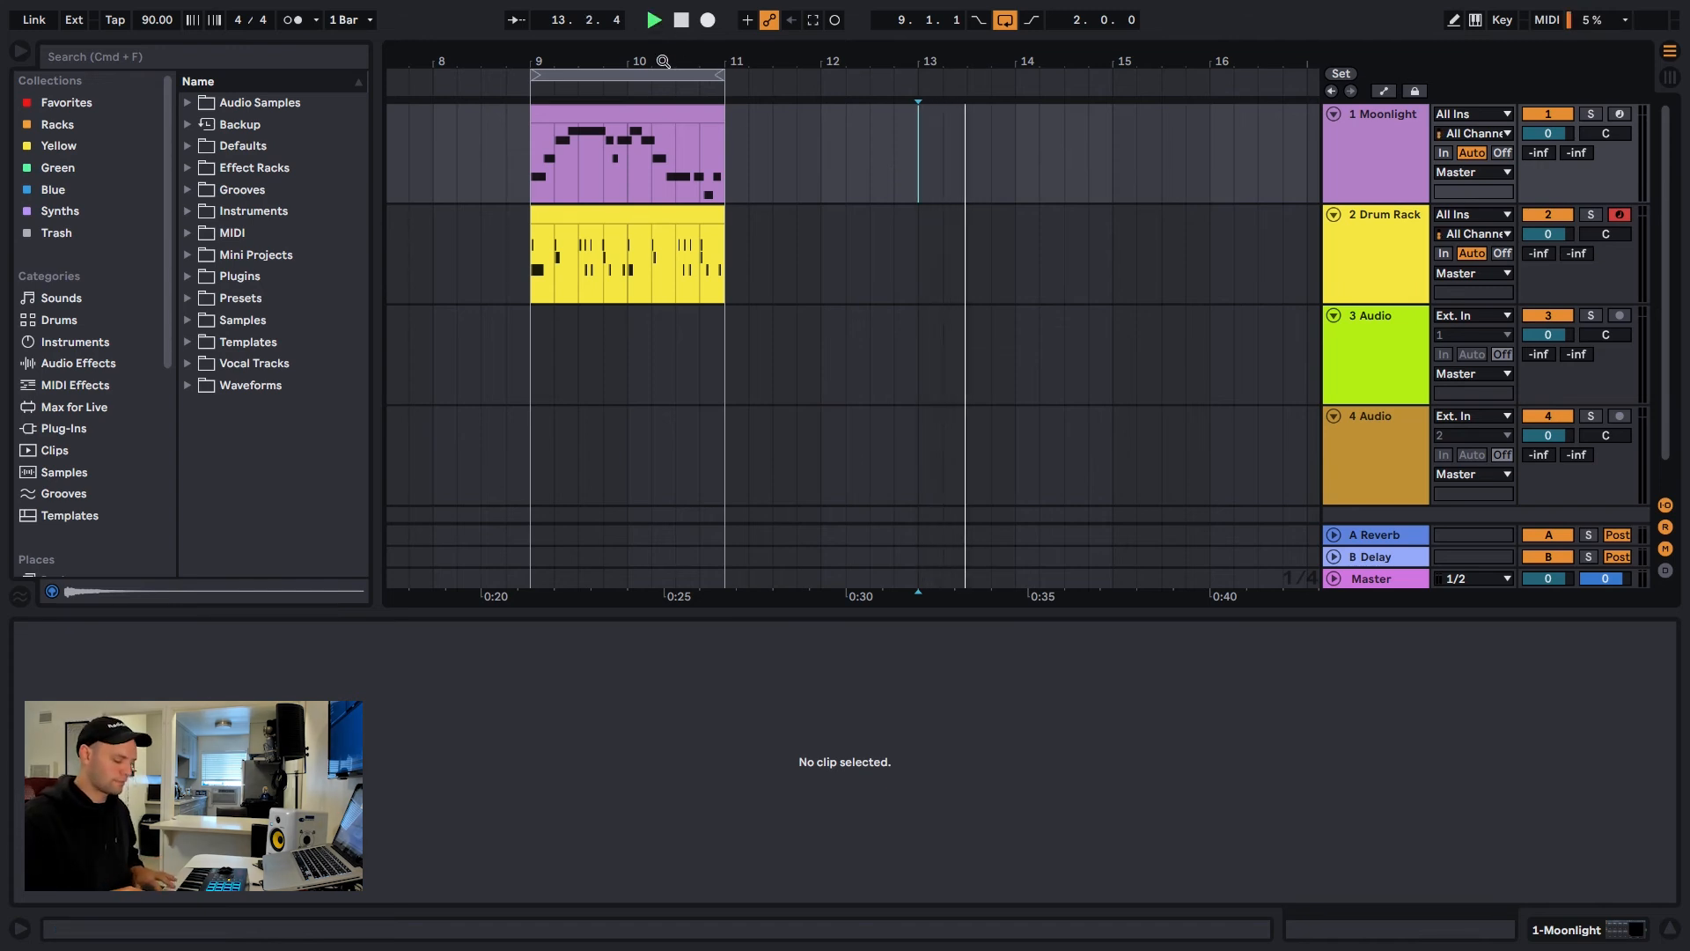
pyautogui.press('space')
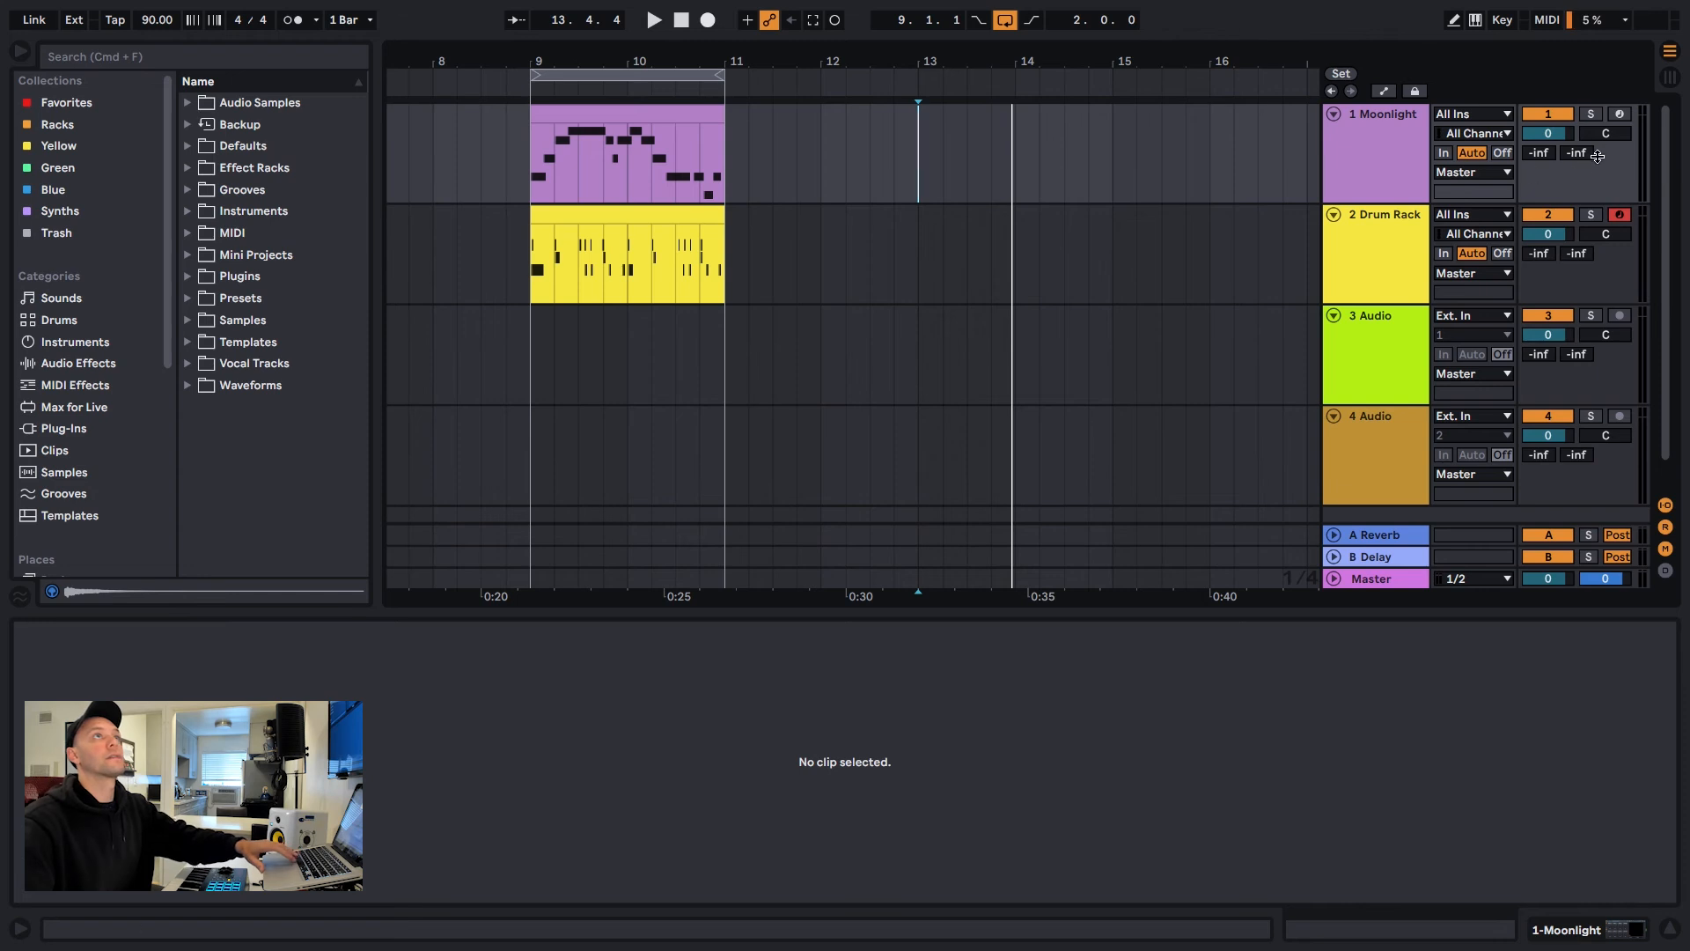
# Arm the Moonlight track, reset the insert marker to bar 13 and rehearse a melody with playback running
pyautogui.click(1619, 114)
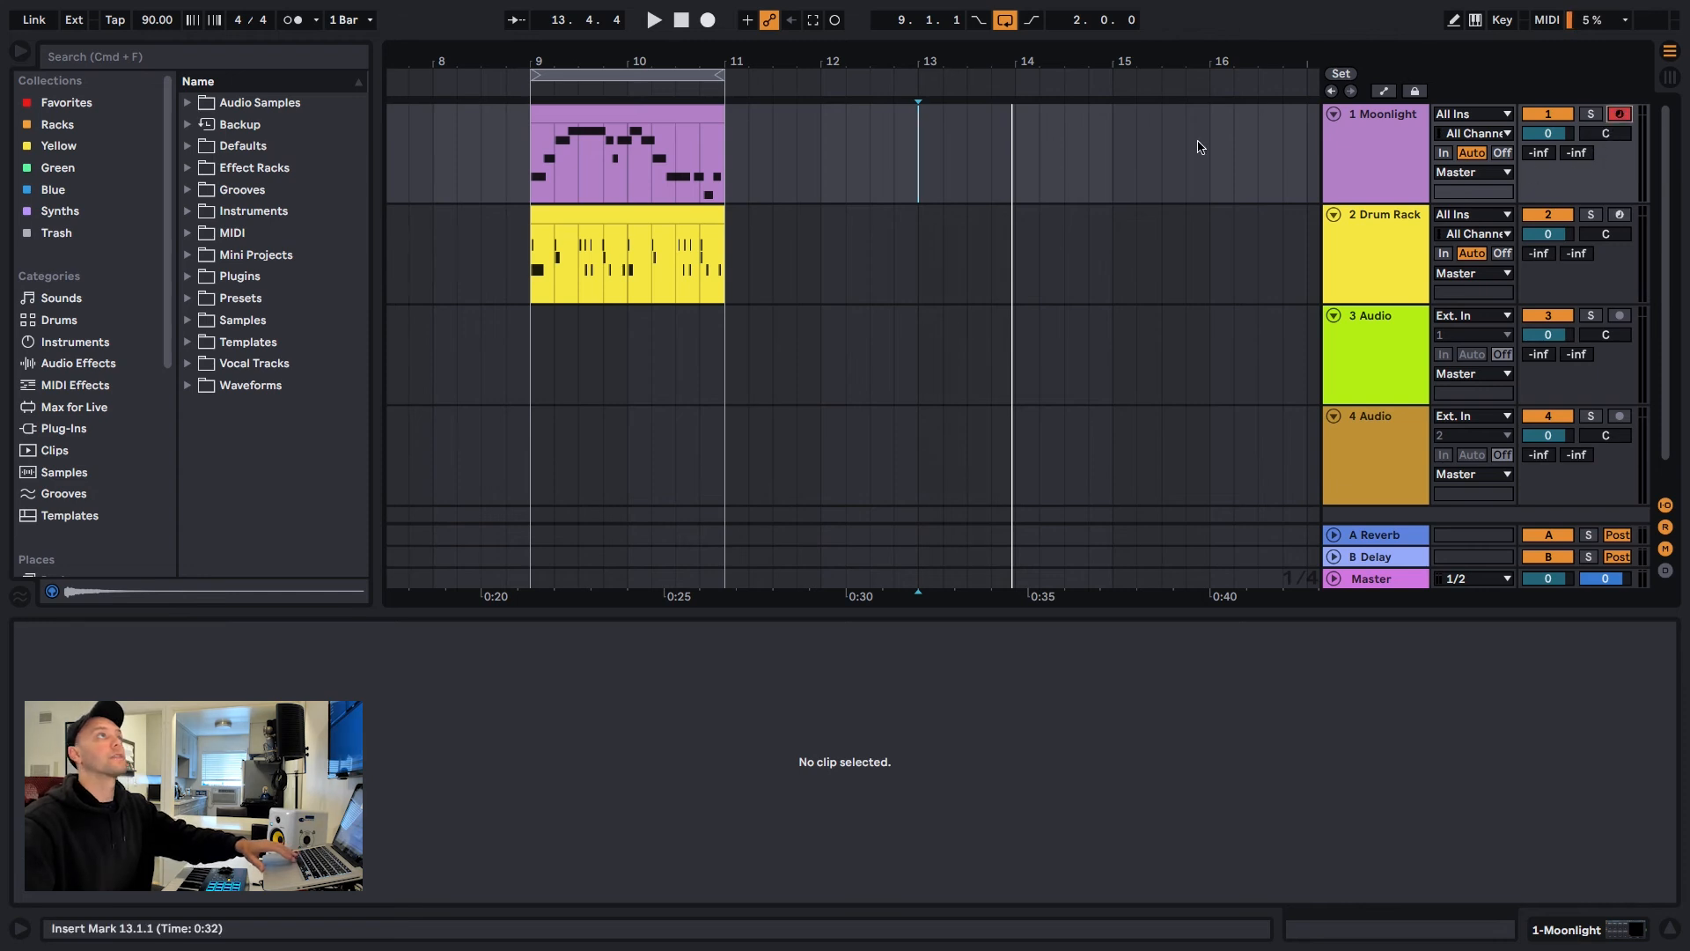
pyautogui.click(918, 193)
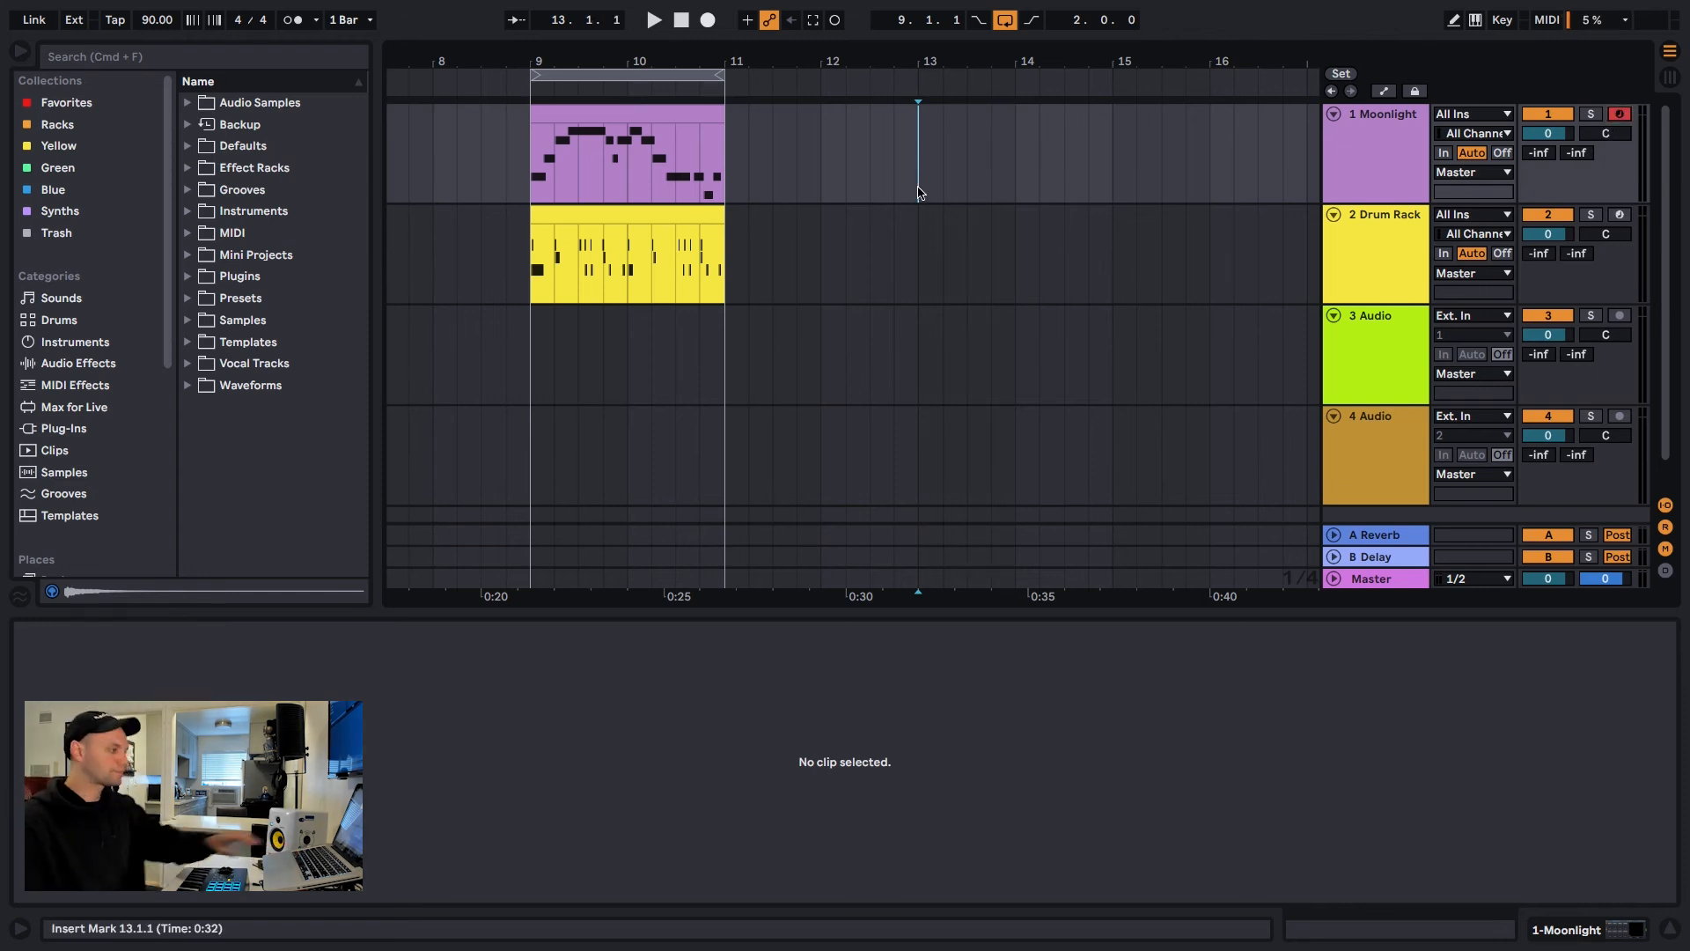
pyautogui.press('space')
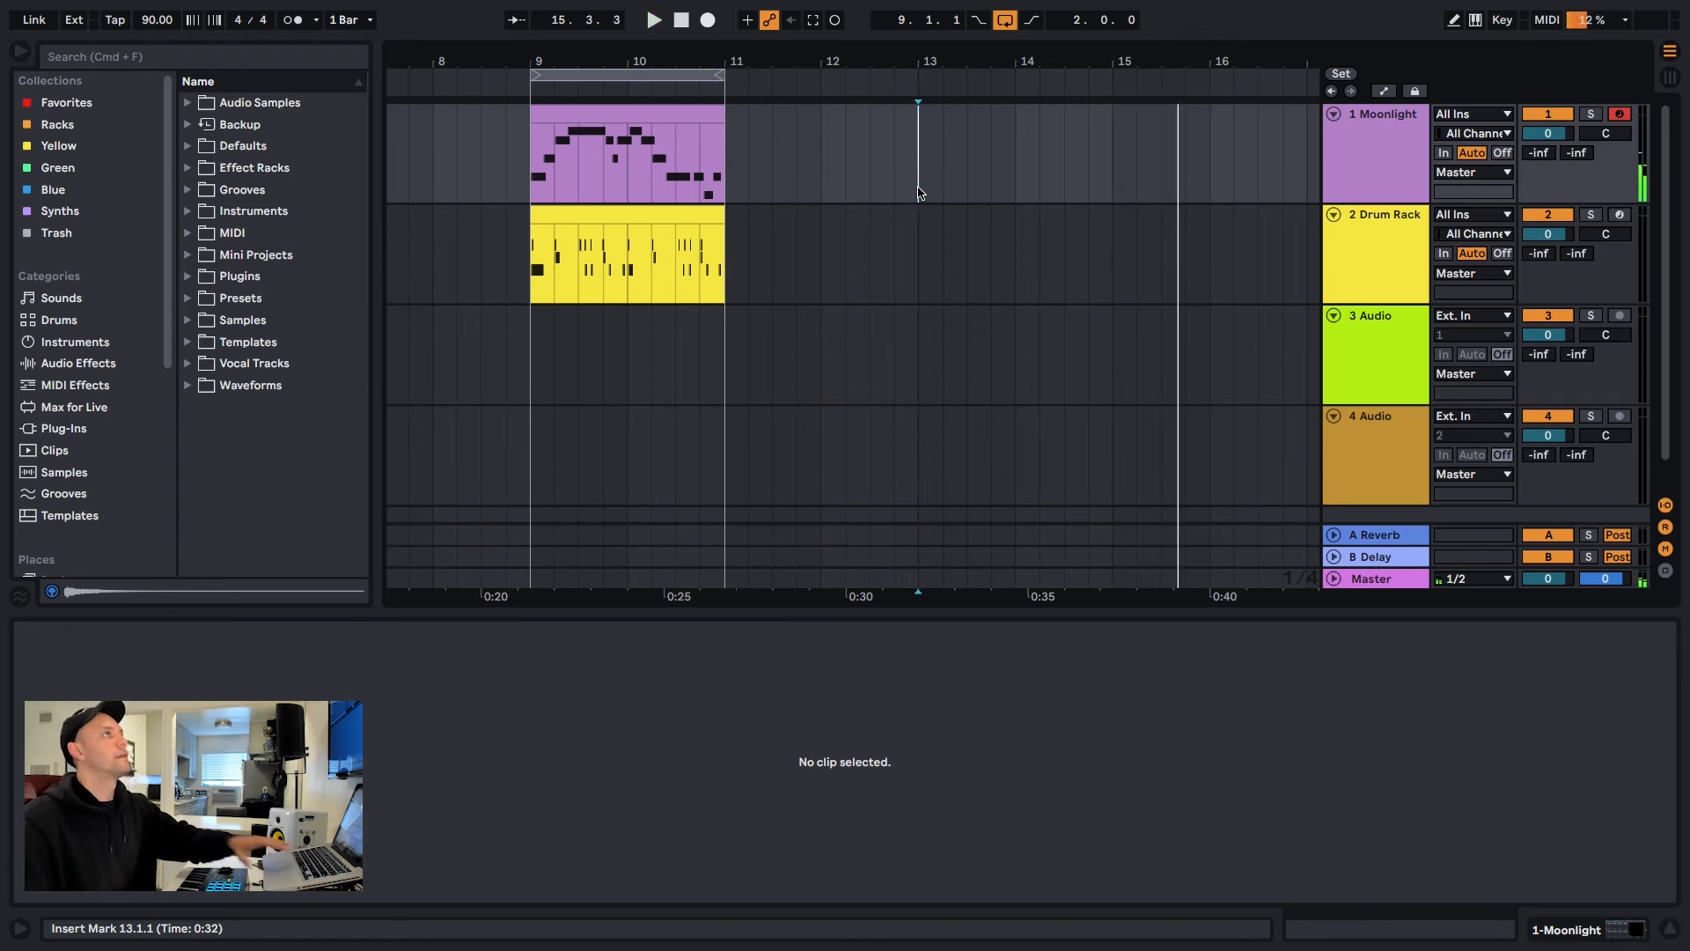
pyautogui.press('space')
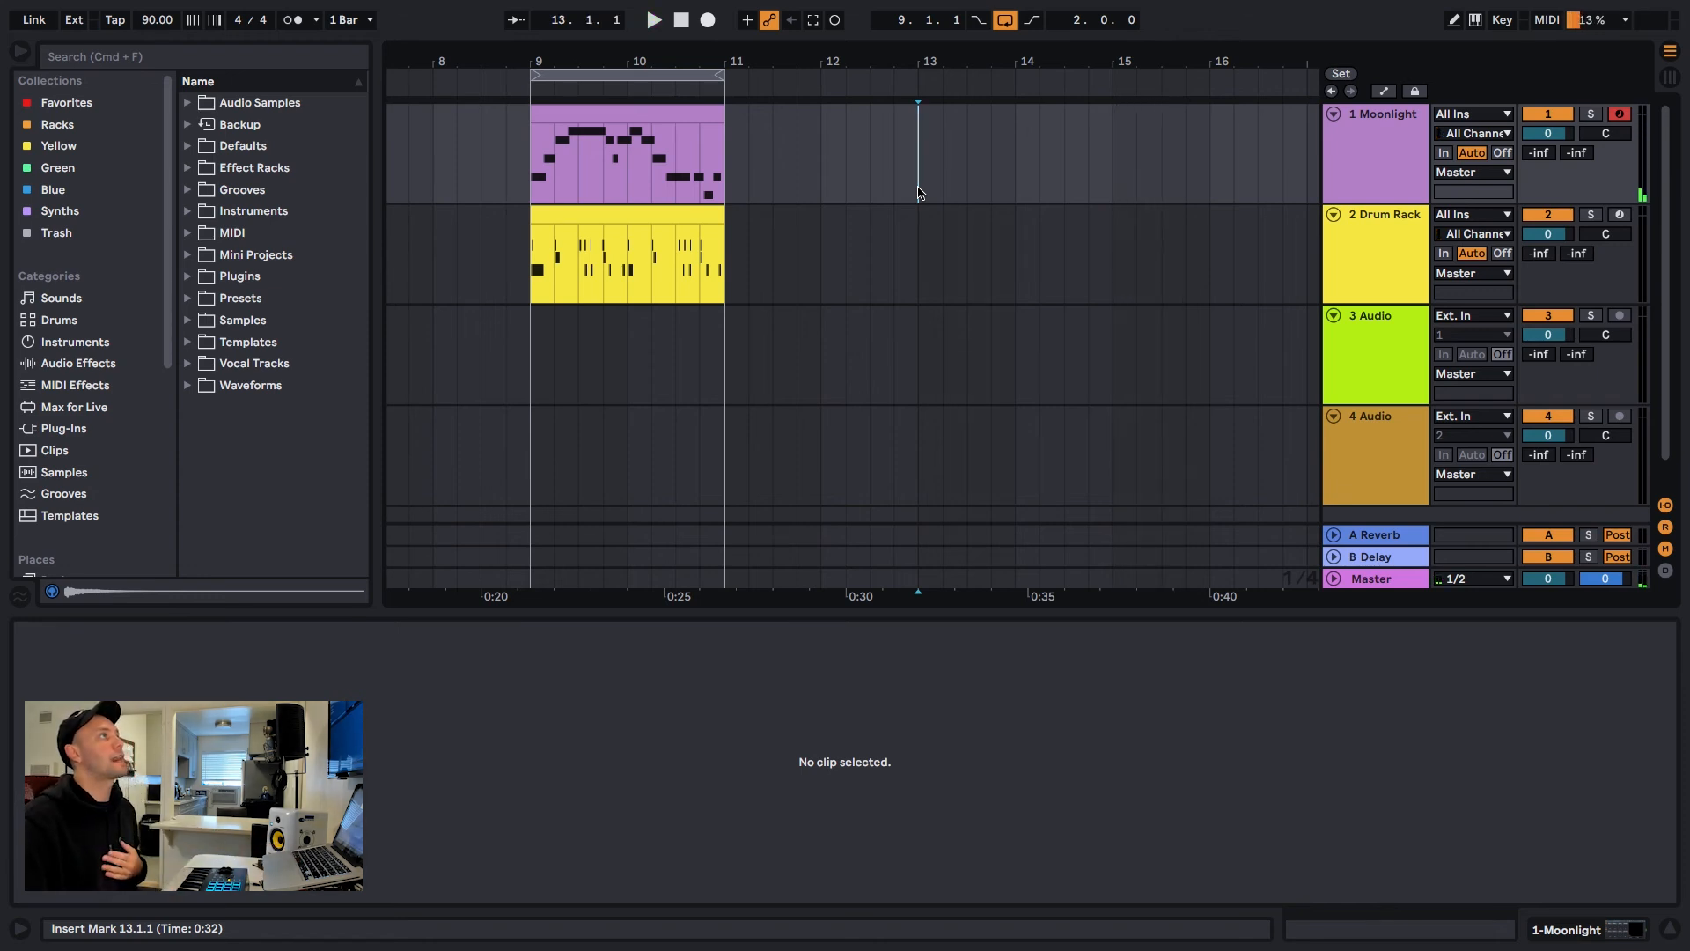
# Play a new melody on the Moonlight track from bar 13 and capture it as a MIDI clip
pyautogui.click(655, 21)
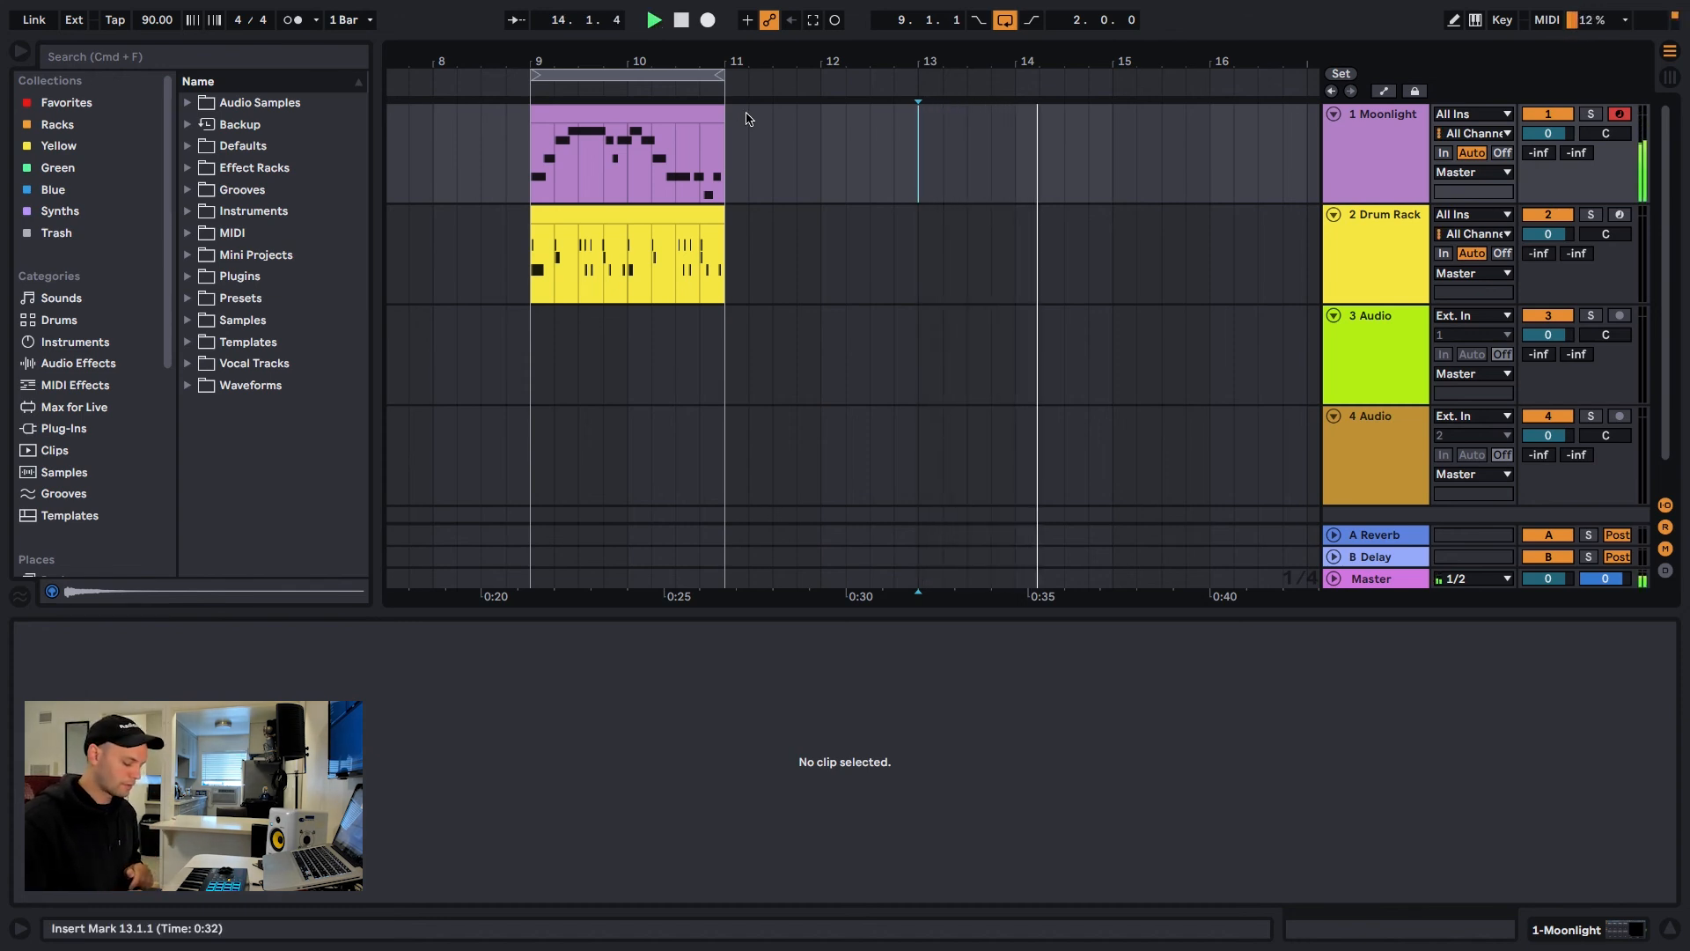
pyautogui.press('space')
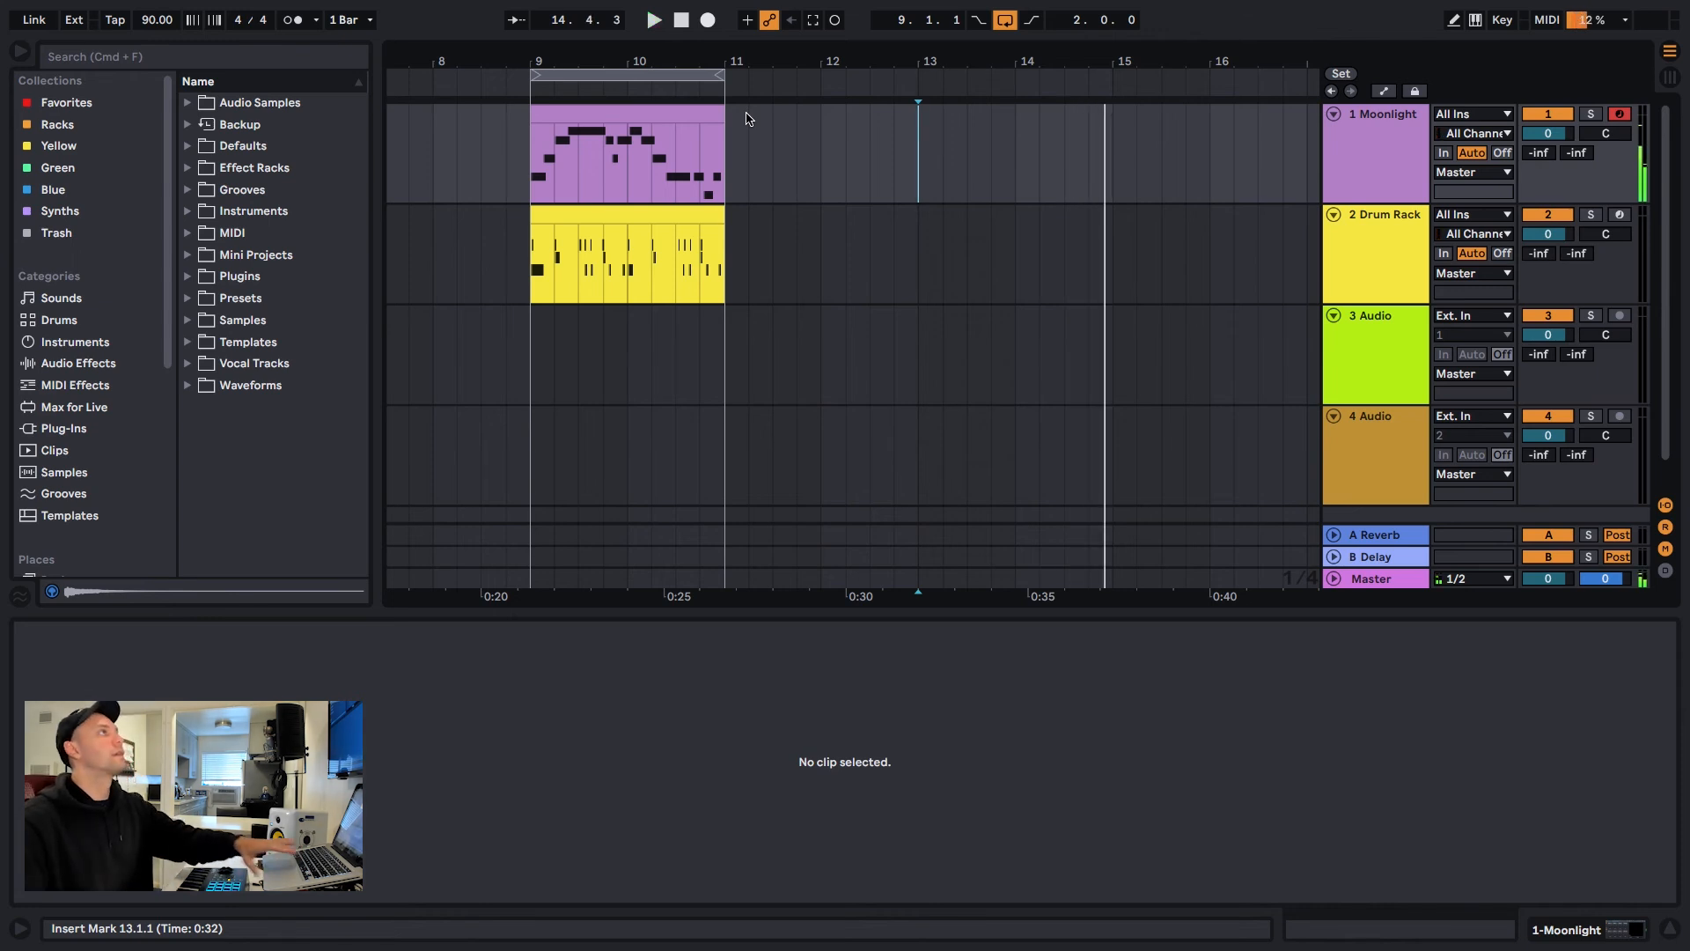
pyautogui.click(810, 22)
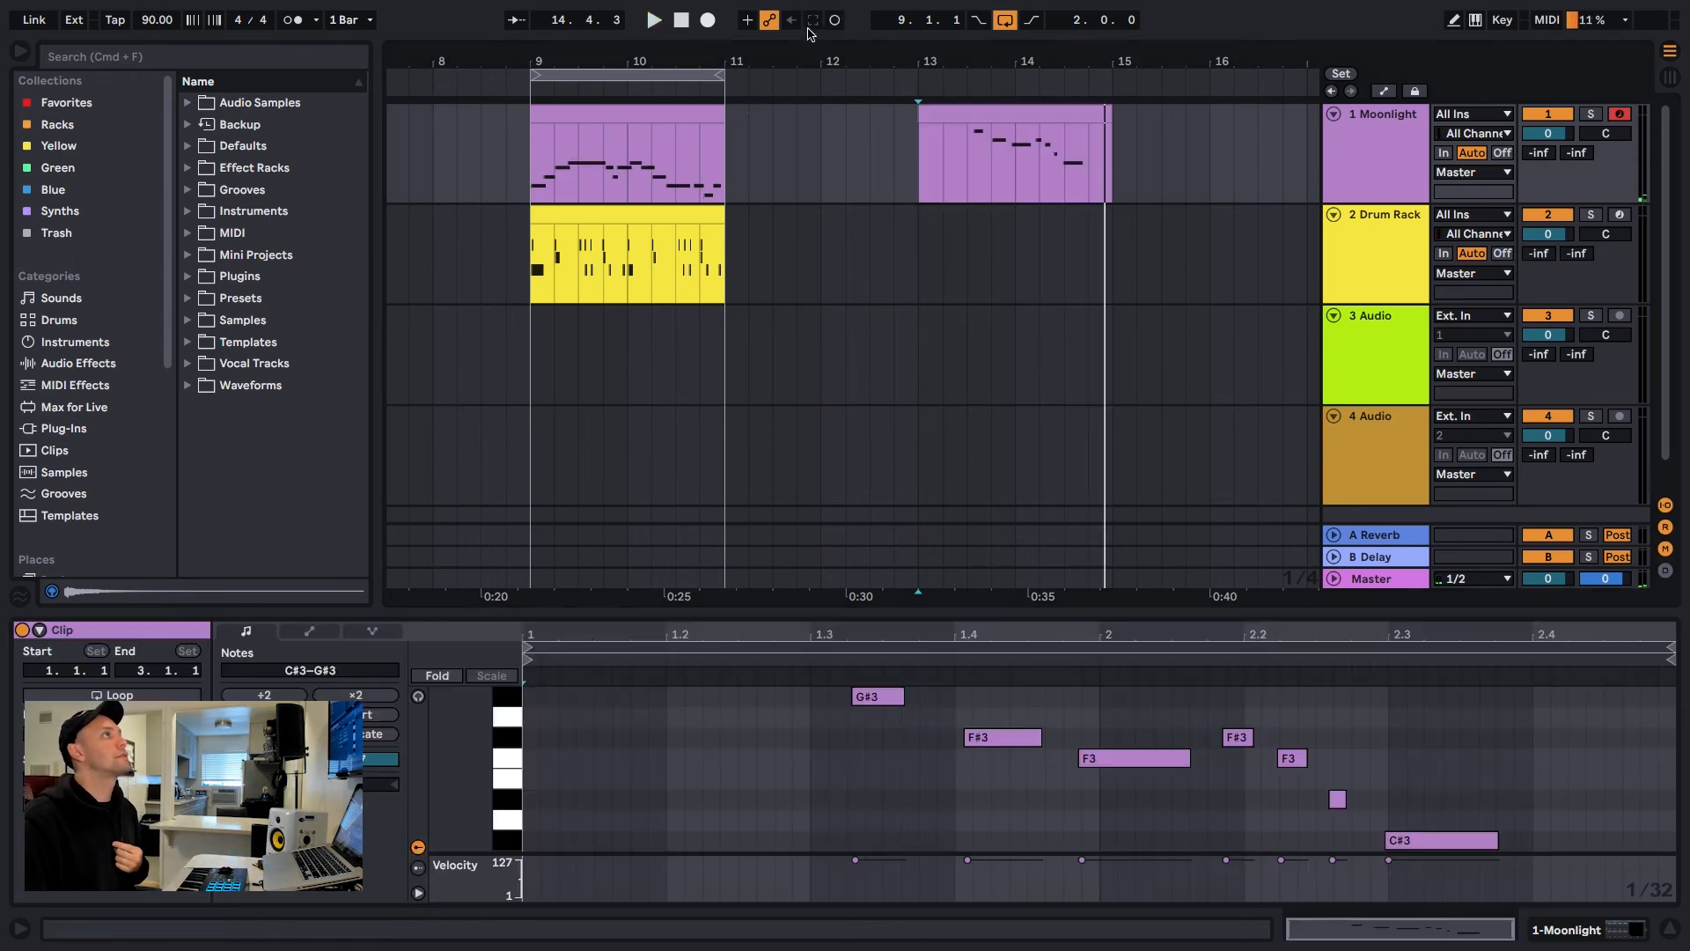